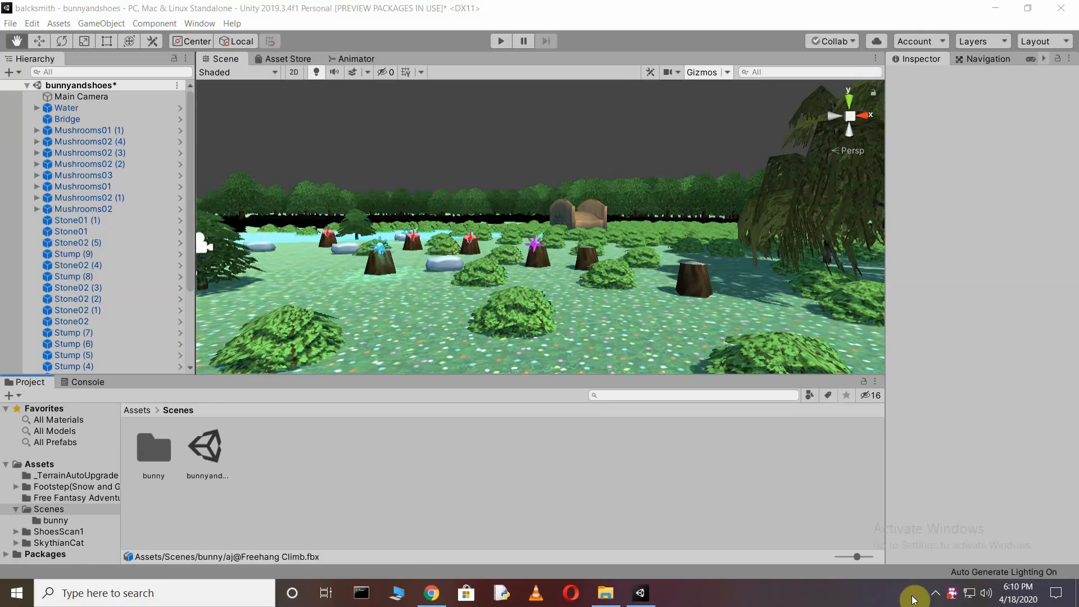
Run the scene in play mode, view the climbing animation through Display 1, Display 2 and Display 3, and stop playback.
{"action": "left_click", "coordinate": [498, 41]}
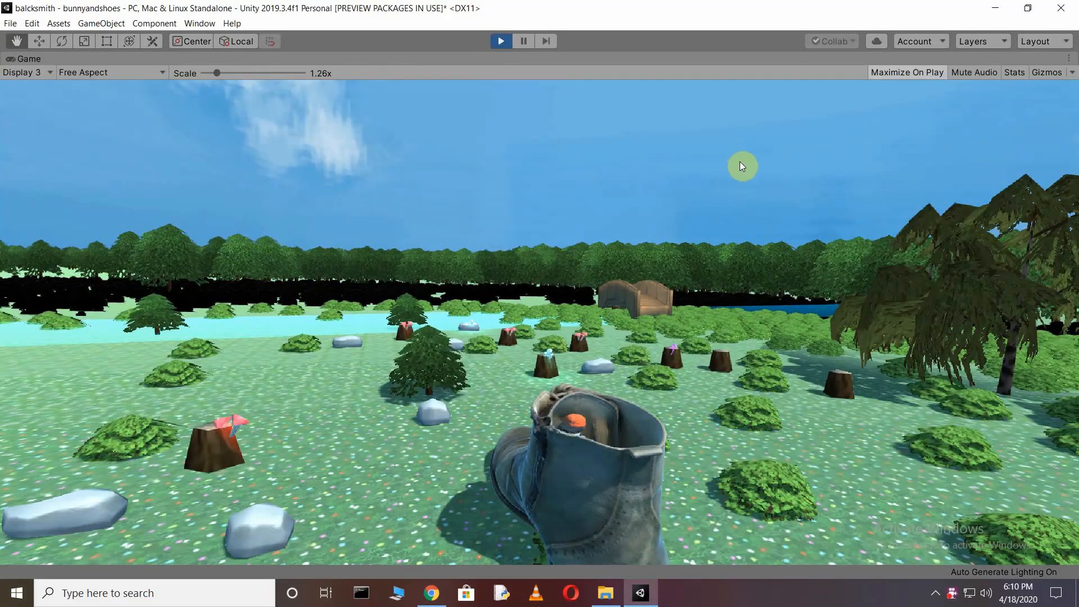
{"action": "left_click", "coordinate": [51, 73]}
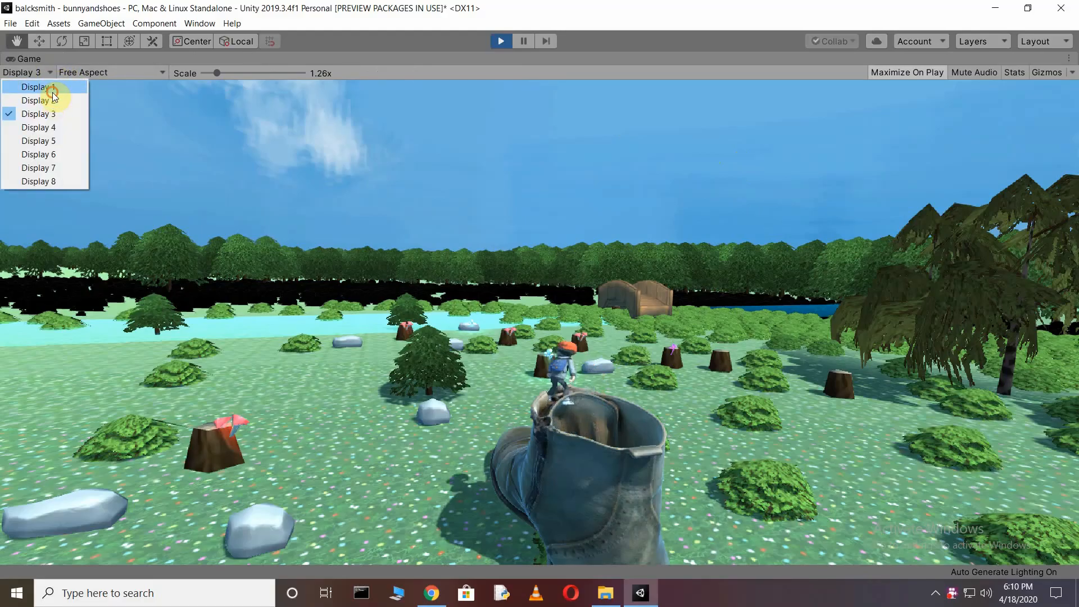
{"action": "left_click", "coordinate": [52, 91]}
{"action": "left_click", "coordinate": [50, 73]}
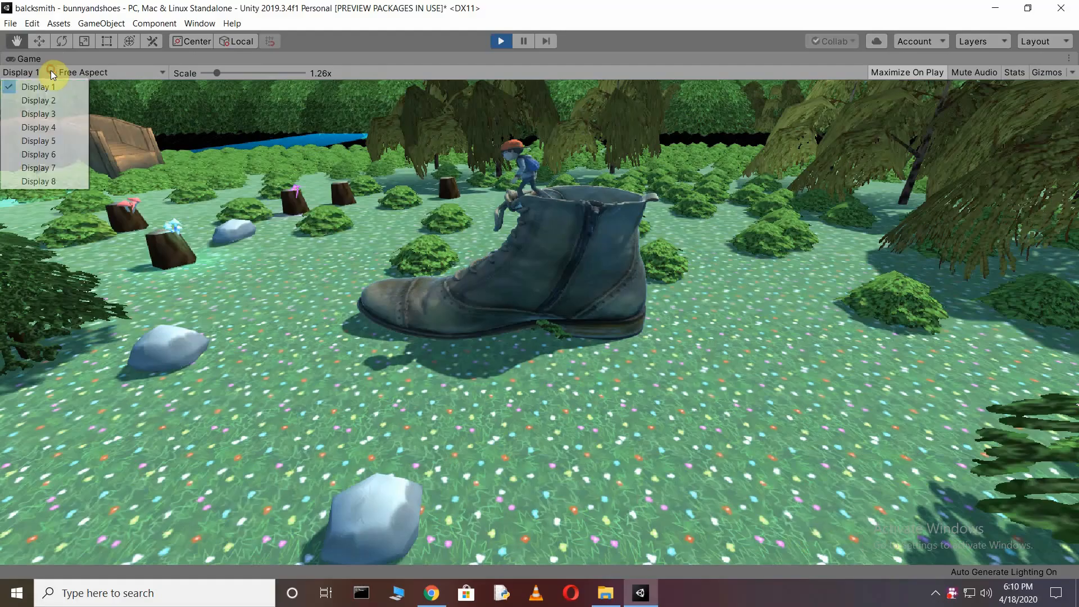
{"action": "left_click", "coordinate": [53, 102]}
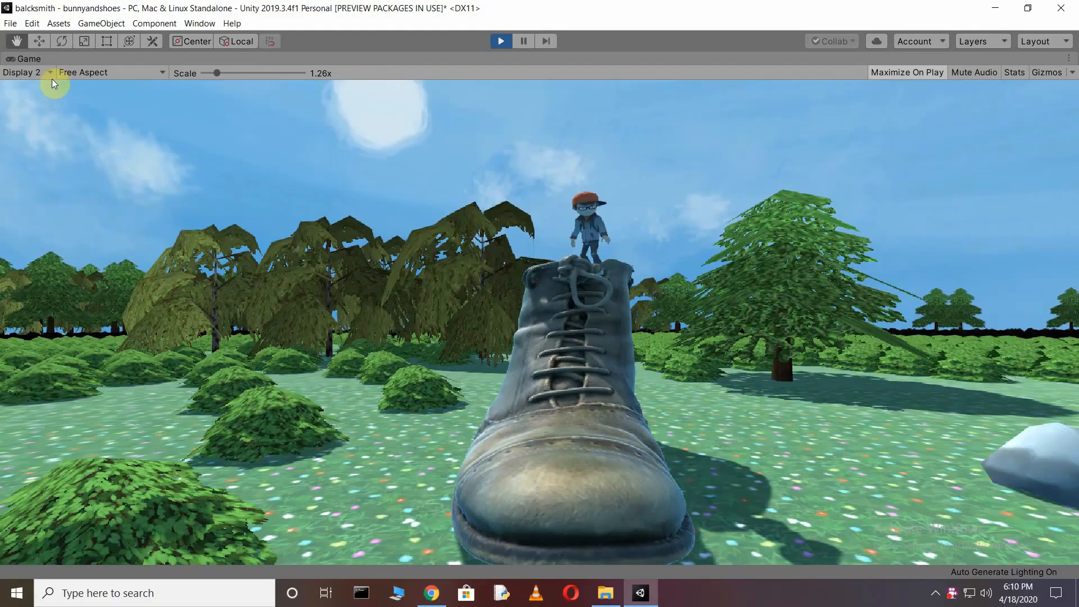
{"action": "left_click", "coordinate": [49, 76]}
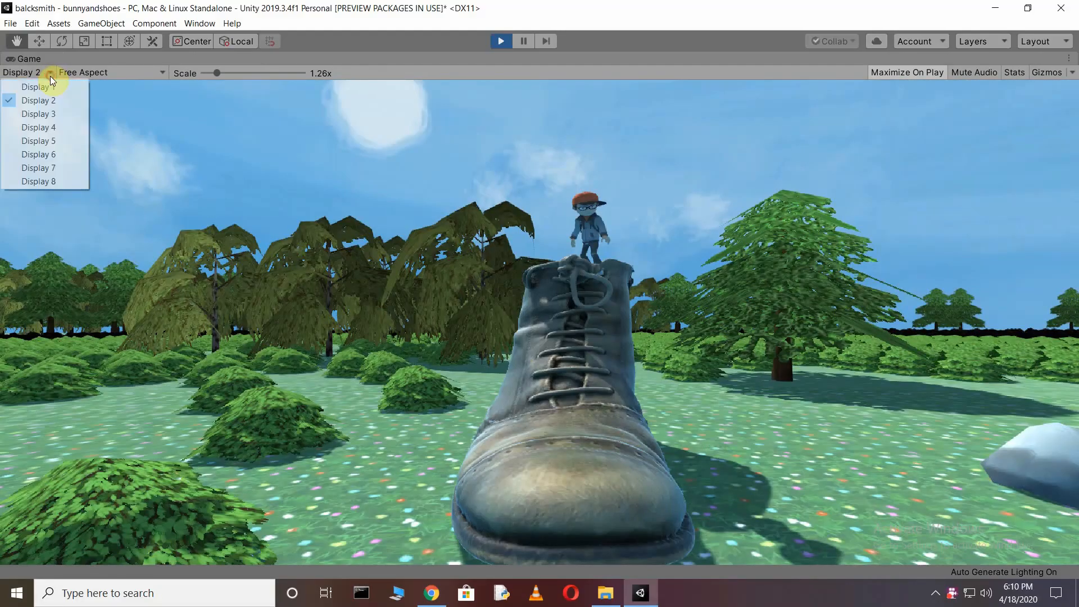
{"action": "left_click", "coordinate": [50, 111]}
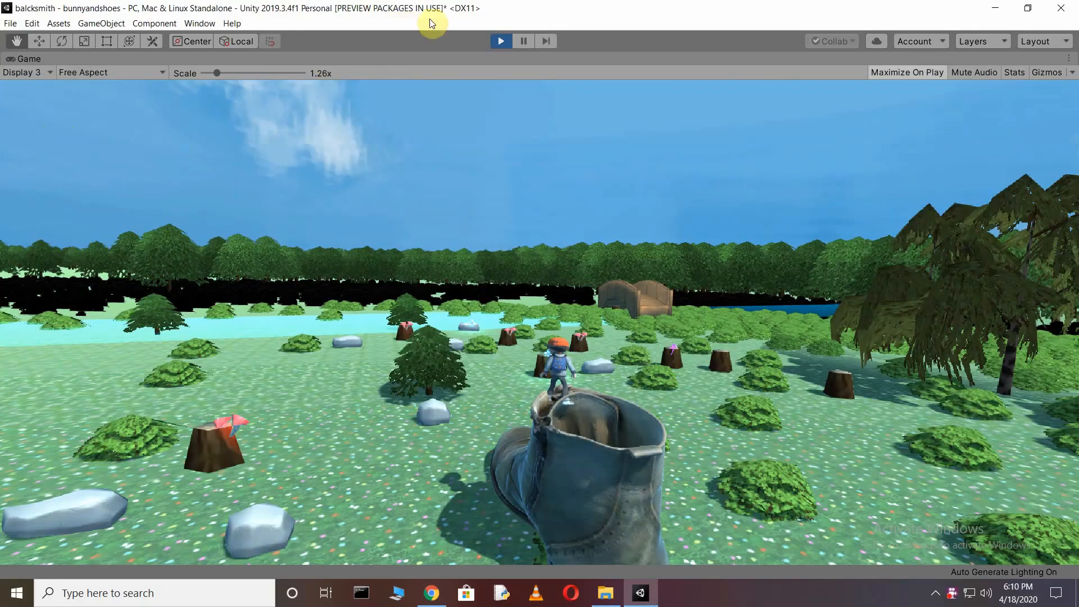
{"action": "left_click", "coordinate": [497, 43]}
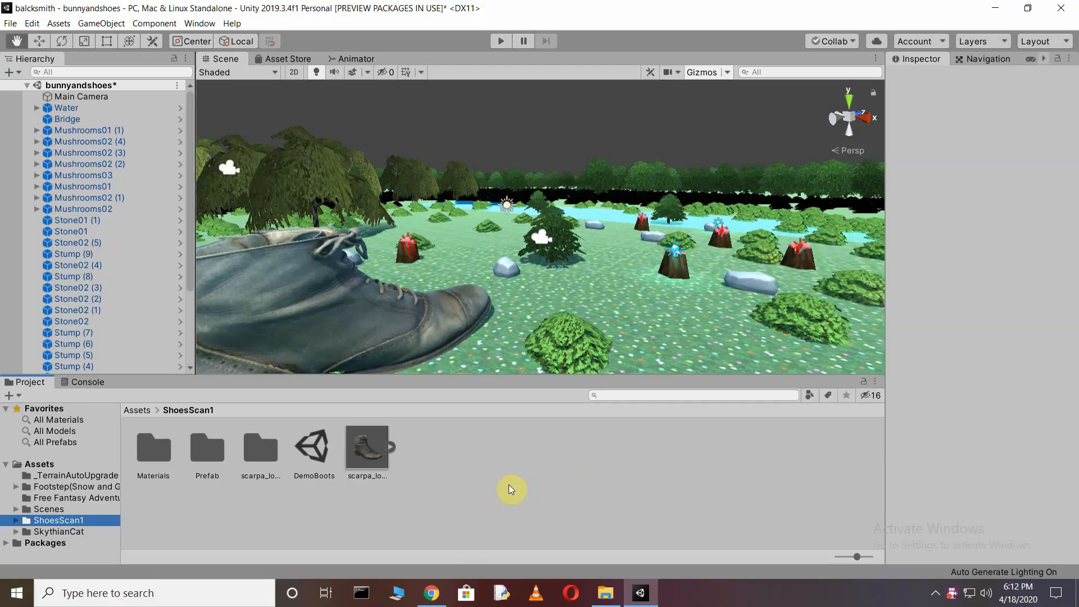
Switch to Mixamo in the browser, select the Aj character and apply the blue figure's Samba Dancing animation to it.
{"action": "left_click", "coordinate": [441, 590]}
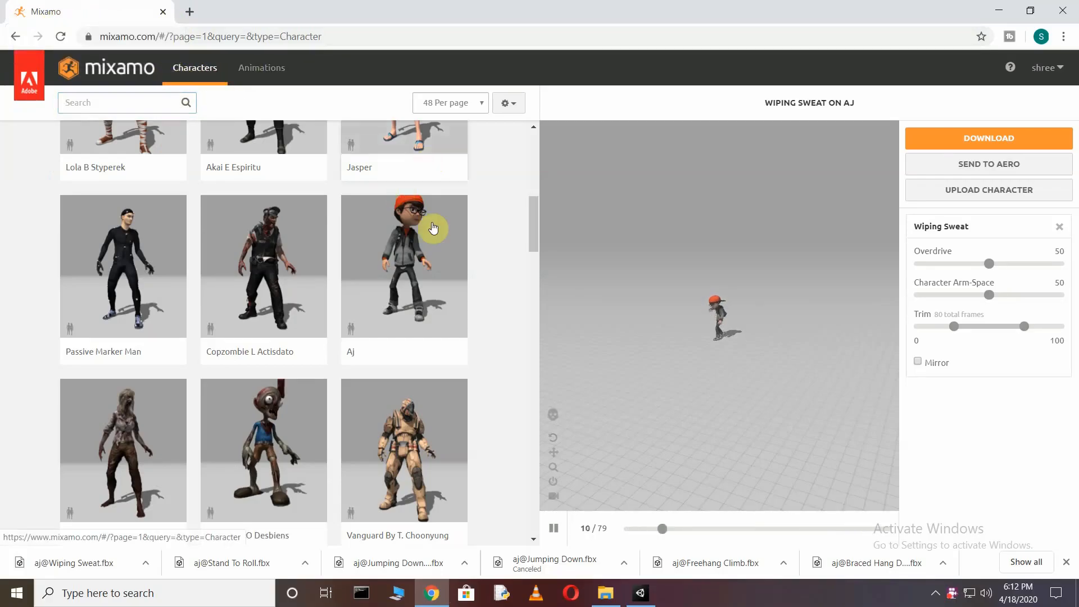
{"action": "left_click", "coordinate": [420, 276]}
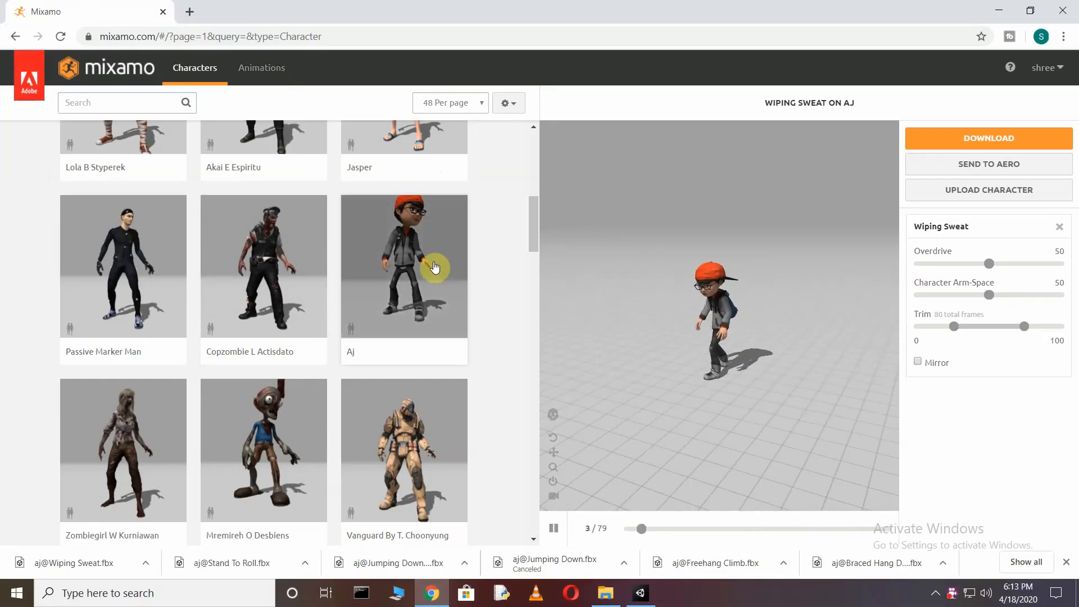
{"action": "left_click", "coordinate": [271, 75]}
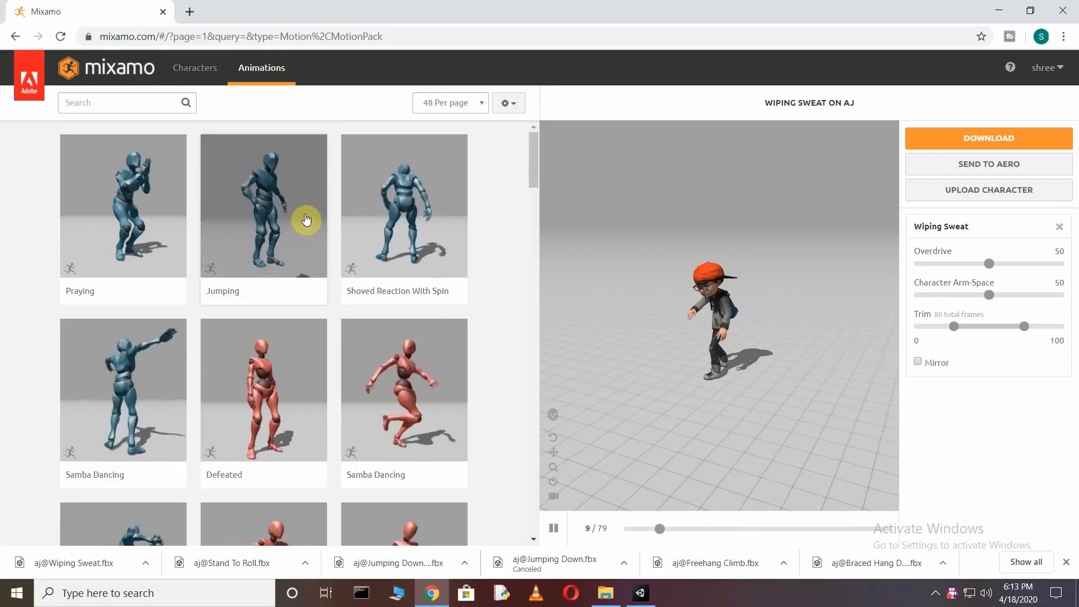
{"action": "scroll", "coordinate": [306, 219], "scroll_direction": "down", "scroll_amount": 1}
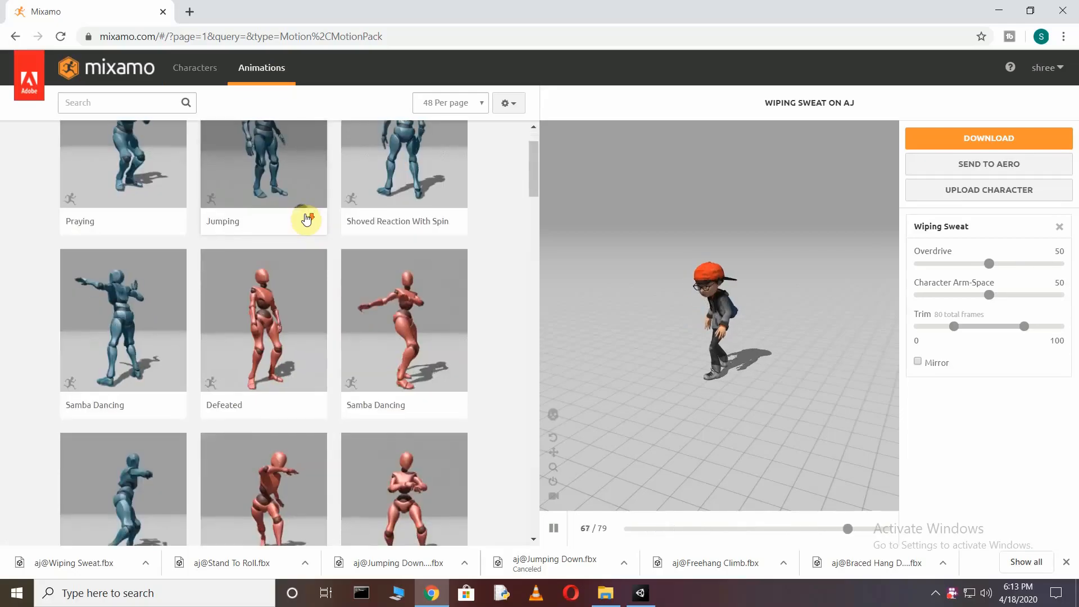
{"action": "left_click", "coordinate": [131, 345]}
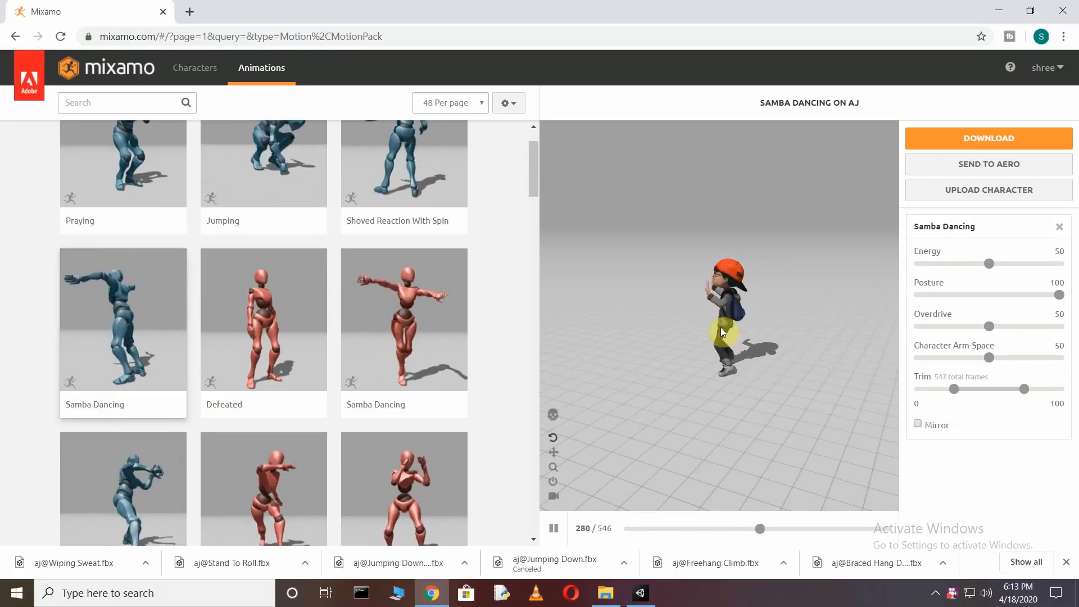
Switch back to Unity and examine the import settings of the Freehang Climb, Idle and Idle To Braced Hang models in Scenes/bunny.
{"action": "left_click", "coordinate": [641, 590]}
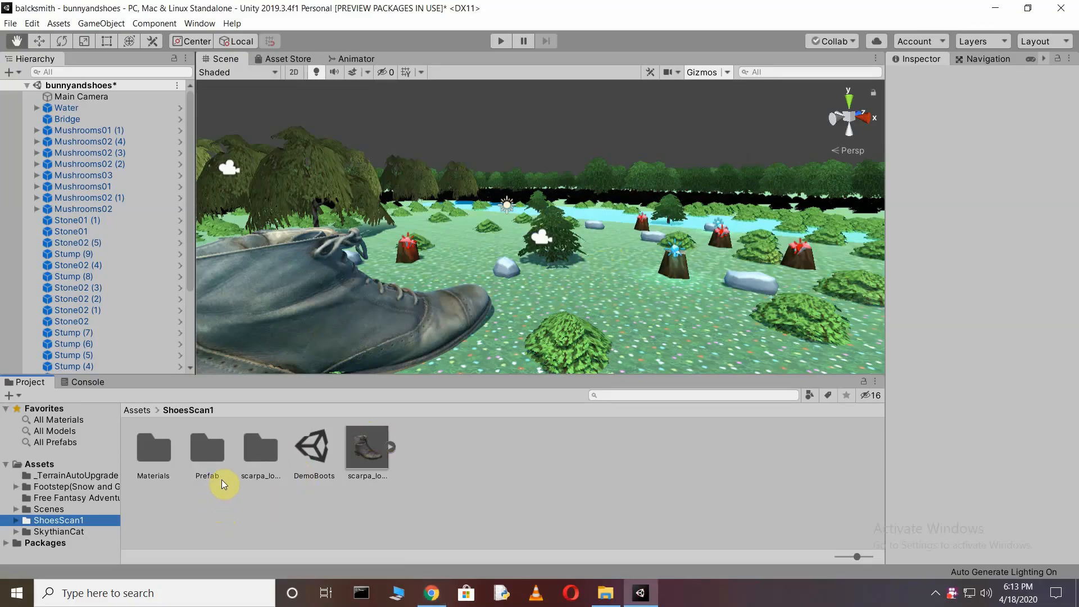
{"action": "left_click", "coordinate": [49, 509]}
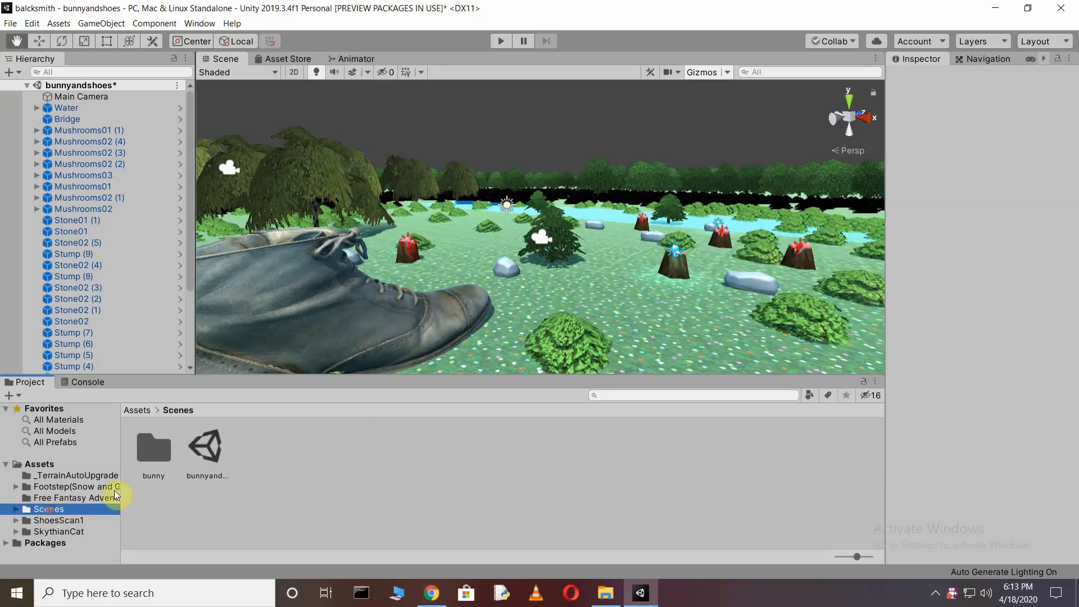
{"action": "double_click", "coordinate": [163, 440]}
{"action": "left_click", "coordinate": [166, 473]}
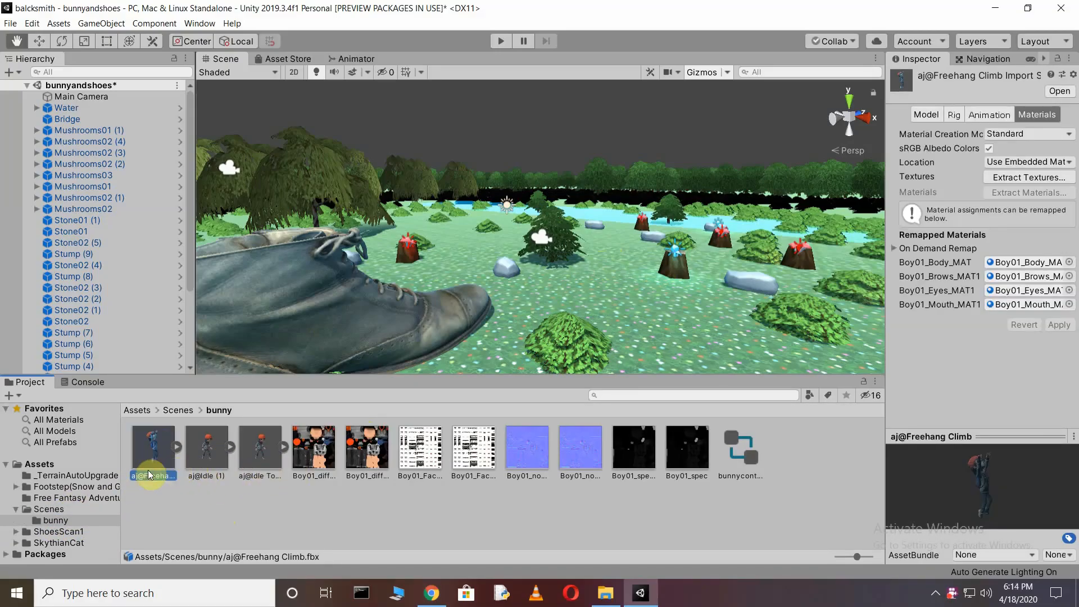
{"action": "left_click_drag", "start_coordinate": [886, 251], "coordinate": [724, 281]}
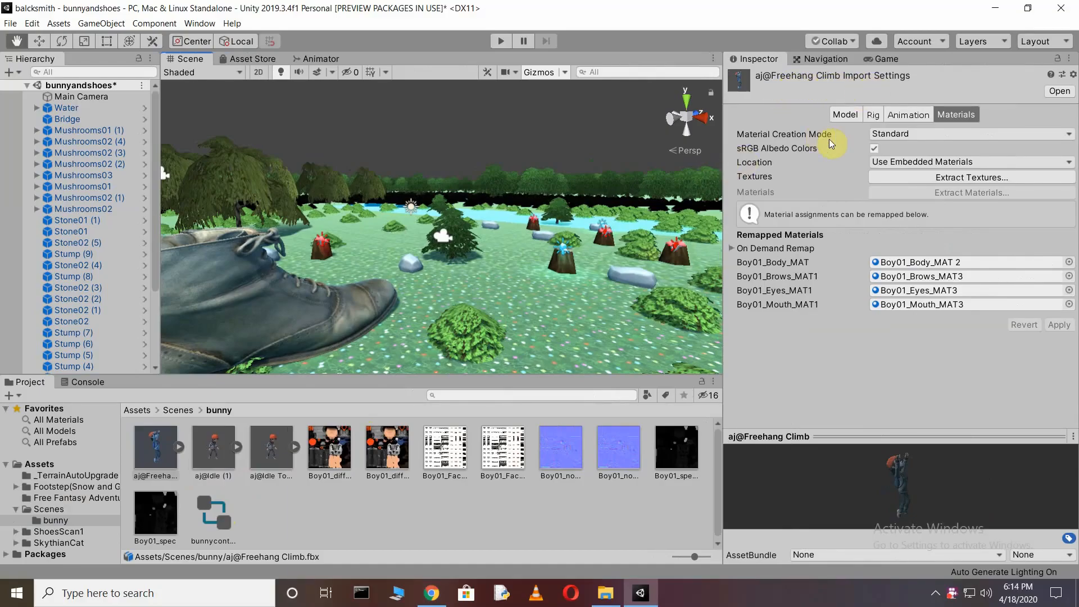
{"action": "left_click", "coordinate": [205, 446]}
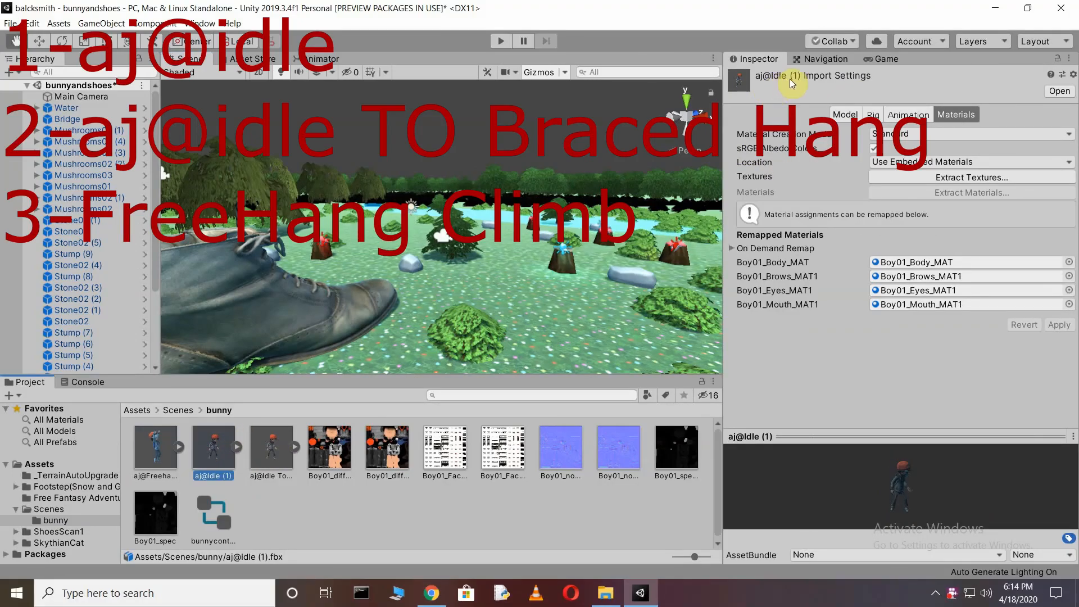
{"action": "left_click", "coordinate": [269, 460]}
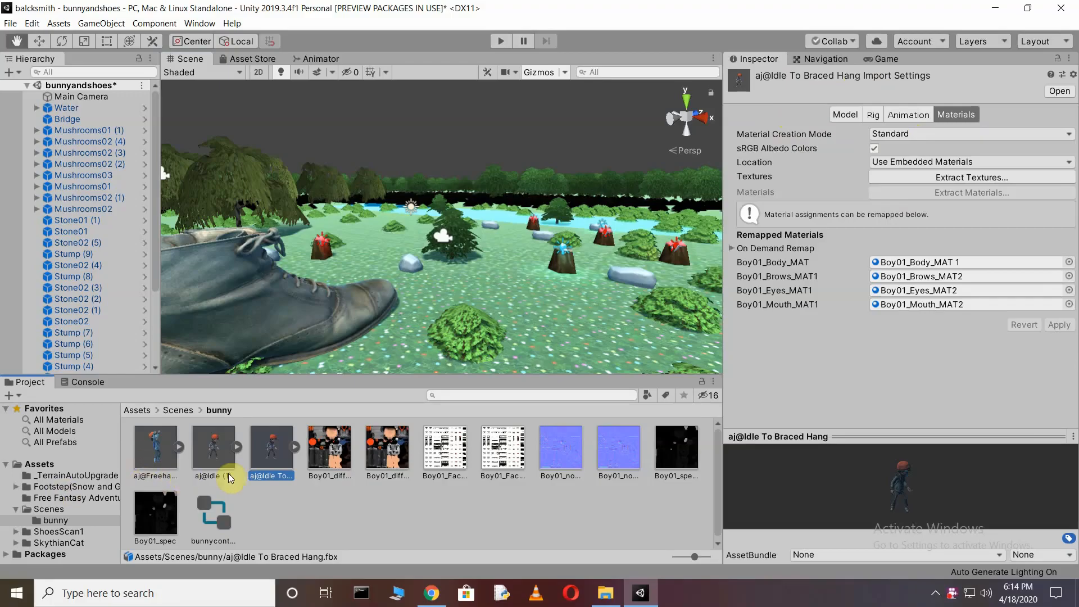
{"action": "left_click", "coordinate": [359, 521]}
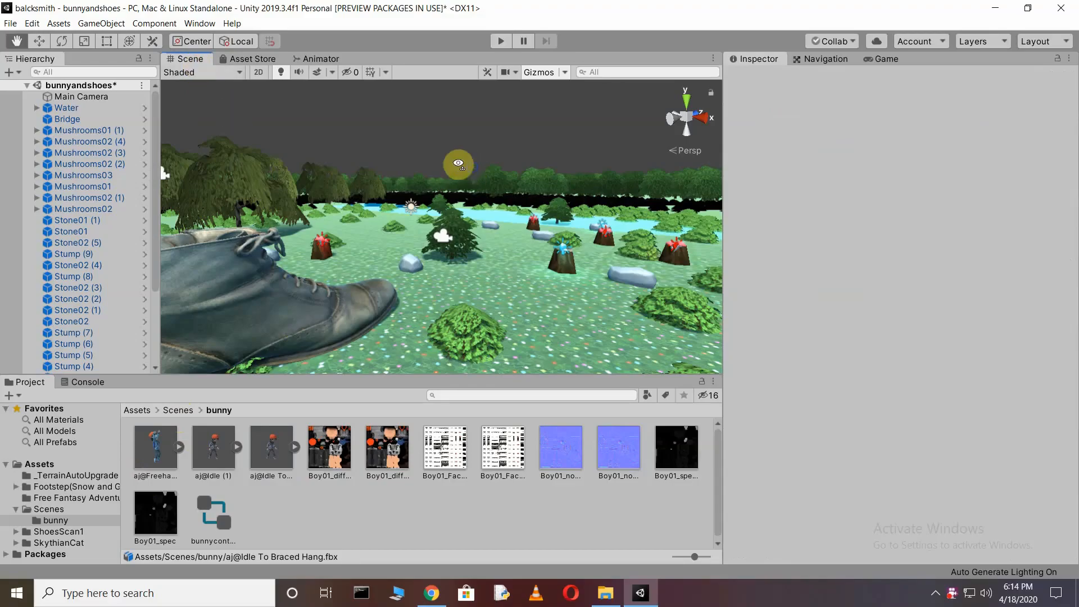
Delete the existing aj@Idle (1) character inside the boot from the scene.
{"action": "left_click_drag", "start_coordinate": [457, 162], "coordinate": [349, 159], "text": "alt"}
{"action": "left_click_drag", "start_coordinate": [399, 221], "coordinate": [452, 295], "text": "alt"}
{"action": "scroll", "coordinate": [452, 295], "scroll_direction": "up", "scroll_amount": 5}
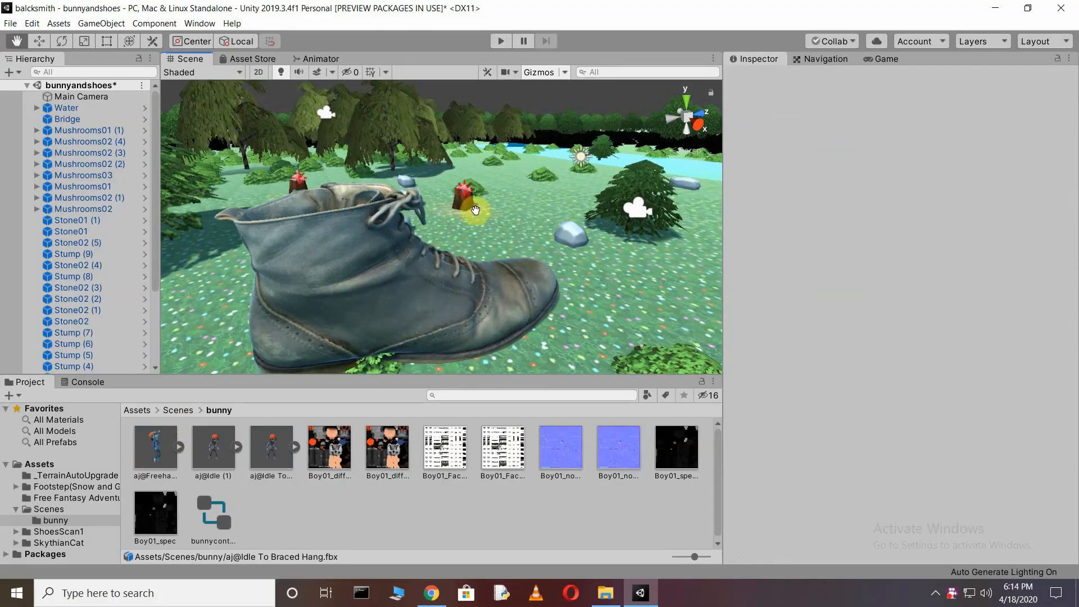
{"action": "left_click_drag", "start_coordinate": [498, 183], "coordinate": [465, 283], "text": "alt"}
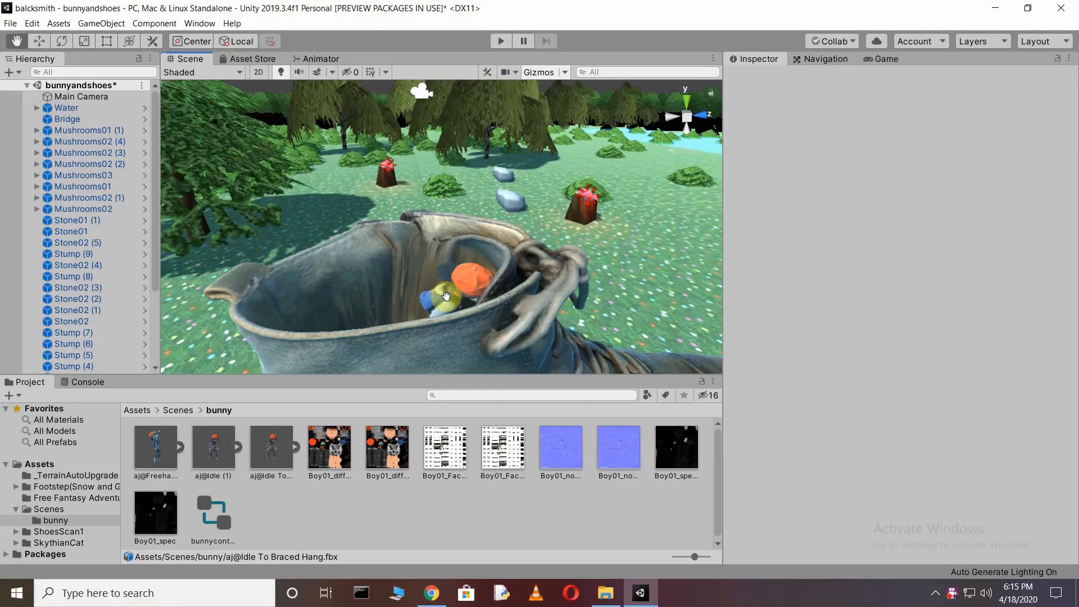
{"action": "scroll", "coordinate": [78, 305], "scroll_direction": "down", "scroll_amount": 5}
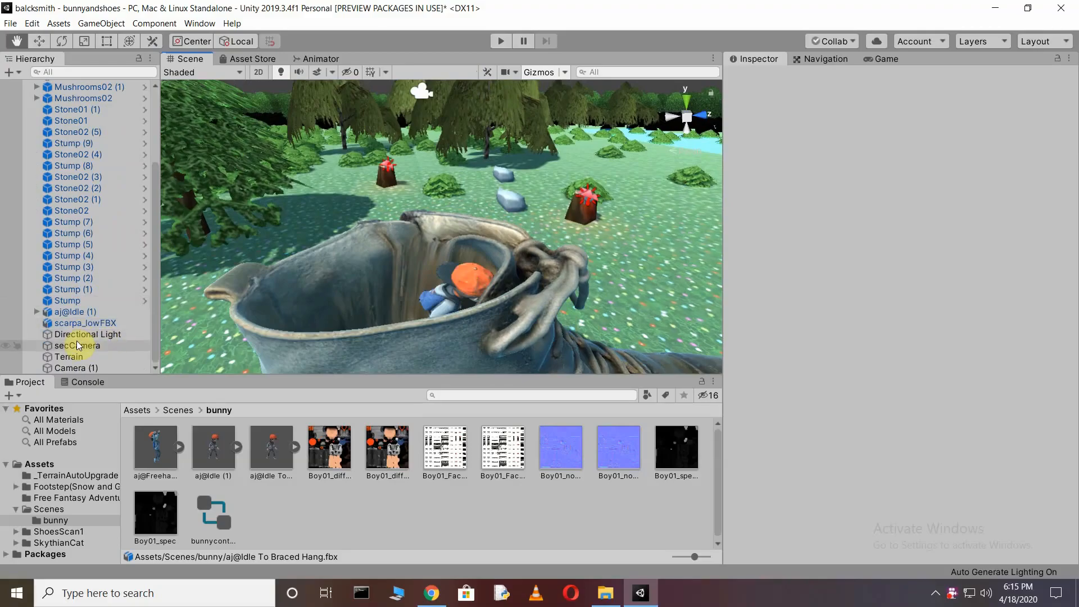
{"action": "left_click", "coordinate": [70, 313]}
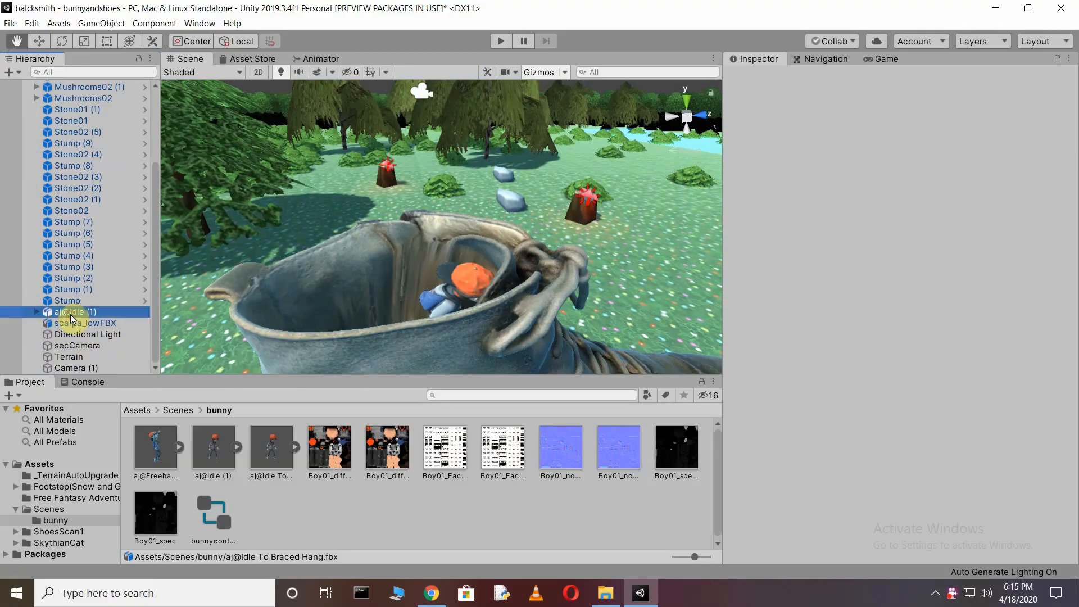
{"action": "right_click", "coordinate": [70, 314]}
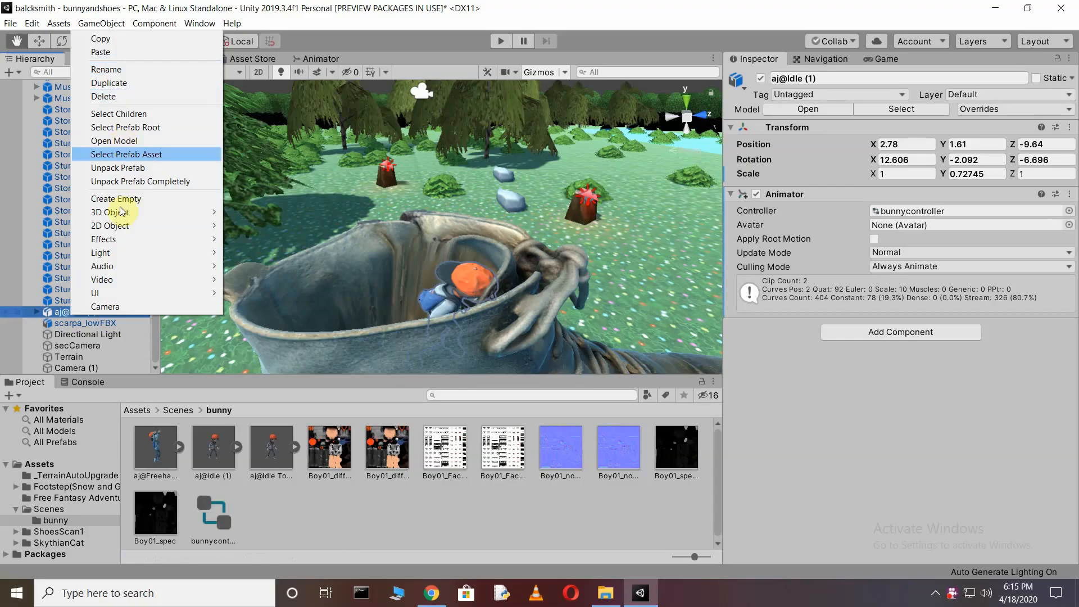
{"action": "left_click", "coordinate": [106, 96]}
Place the aj@Idle (1) model from the Scenes/bunny assets in the scene, inside the boot's opening.
{"action": "scroll", "coordinate": [481, 260], "scroll_direction": "up", "scroll_amount": 5}
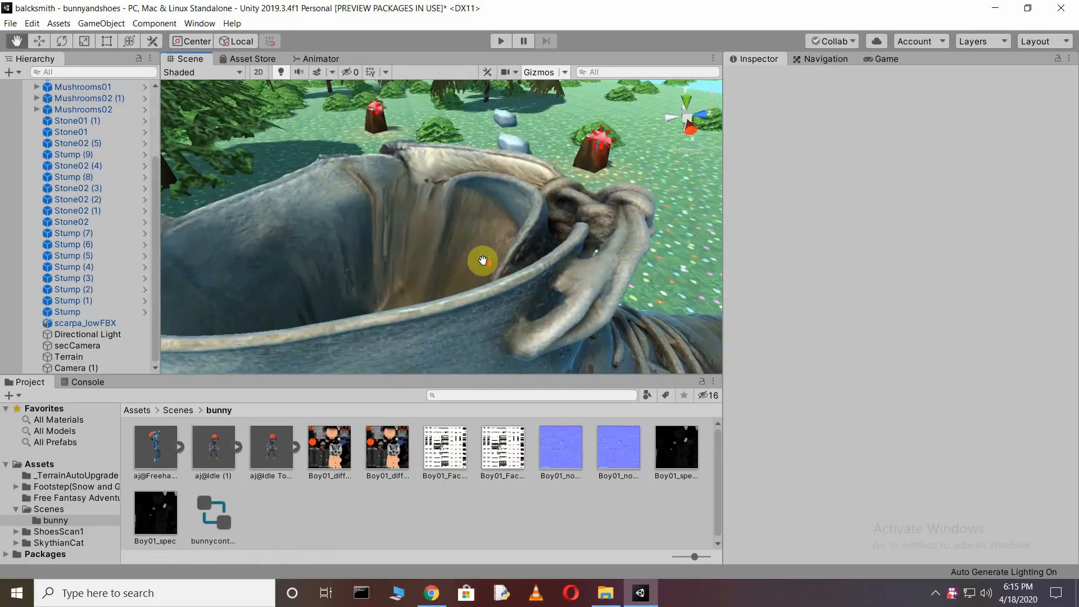
{"action": "mouse_move", "coordinate": [481, 260]}
{"action": "left_mouse_down", "text": "alt"}
{"action": "mouse_move", "coordinate": [503, 323]}
{"action": "mouse_move", "coordinate": [494, 238]}
{"action": "mouse_move", "coordinate": [528, 197]}
{"action": "mouse_move", "coordinate": [443, 229]}
{"action": "mouse_move", "coordinate": [484, 234]}
{"action": "mouse_move", "coordinate": [497, 359]}
{"action": "mouse_move", "coordinate": [489, 241]}
{"action": "left_mouse_up", "text": "alt"}
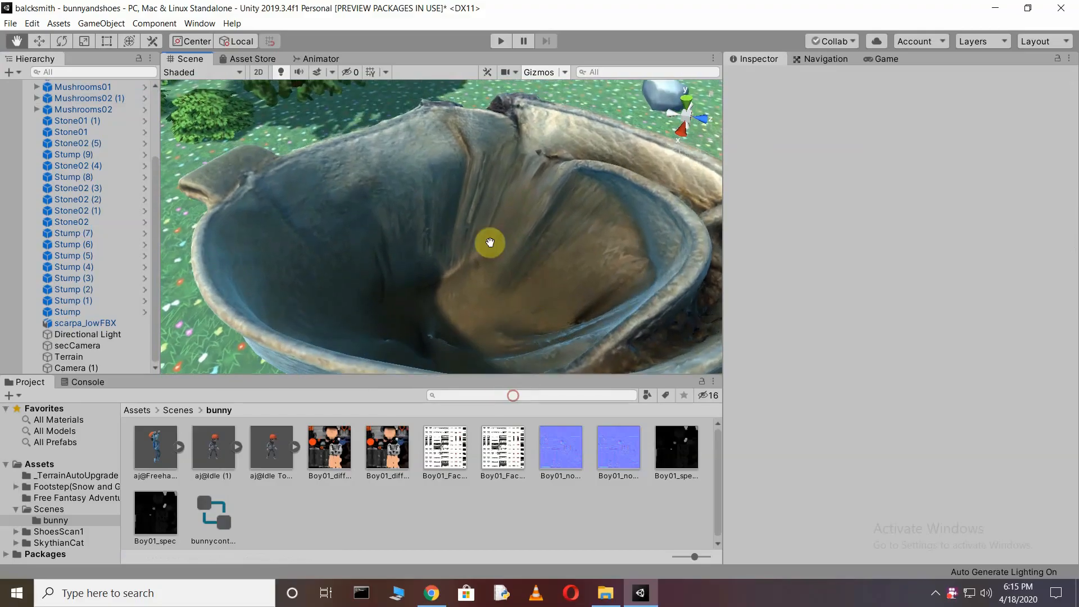
{"action": "scroll", "coordinate": [510, 296], "scroll_direction": "down", "scroll_amount": 10}
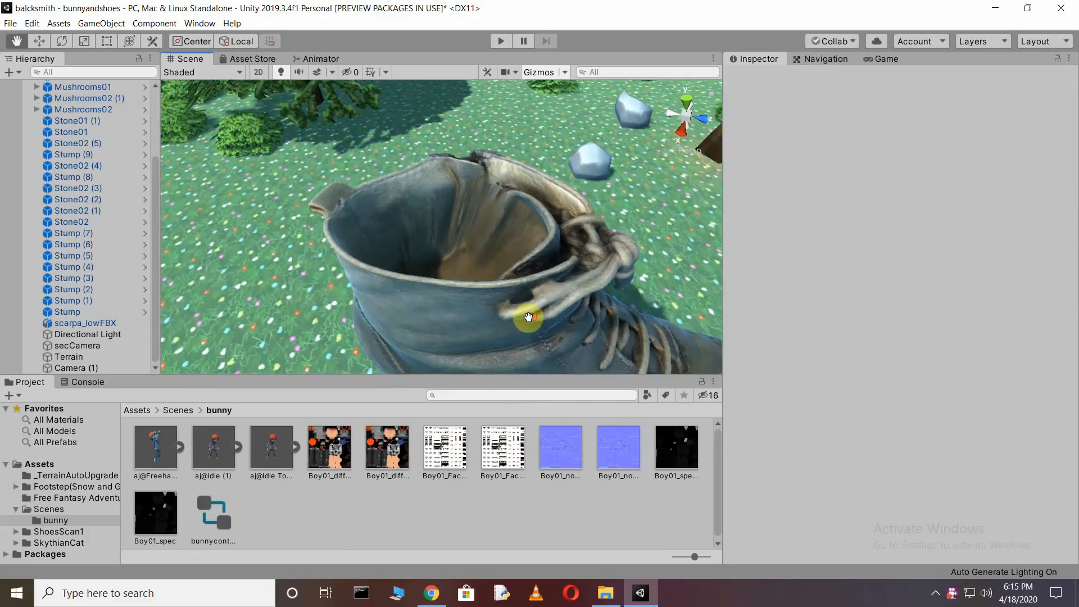
{"action": "scroll", "coordinate": [465, 244], "scroll_direction": "up", "scroll_amount": 5}
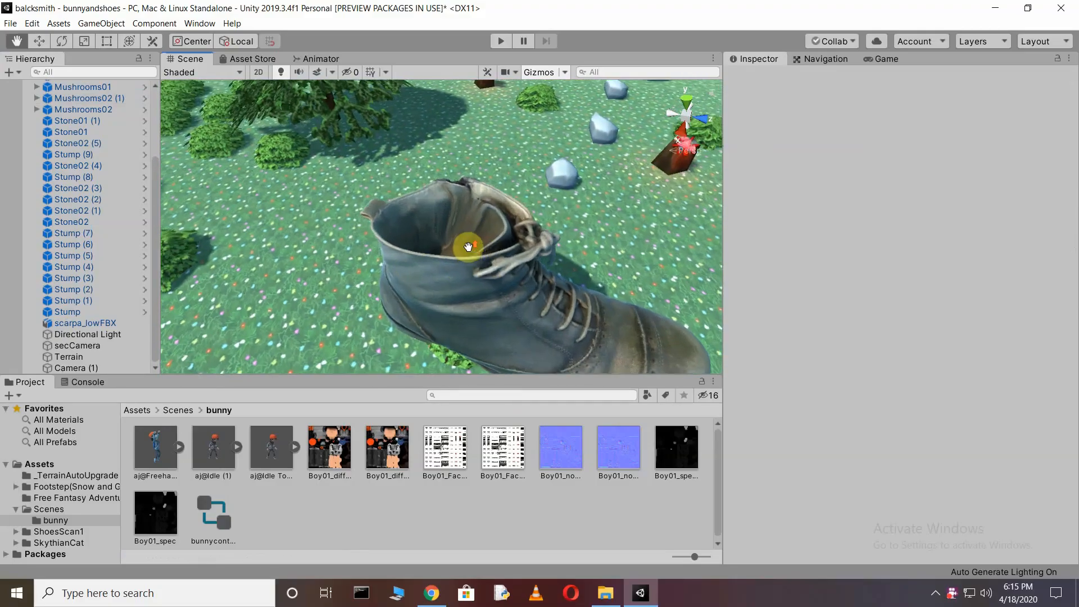
{"action": "left_click_drag", "start_coordinate": [468, 246], "coordinate": [555, 235], "text": "alt"}
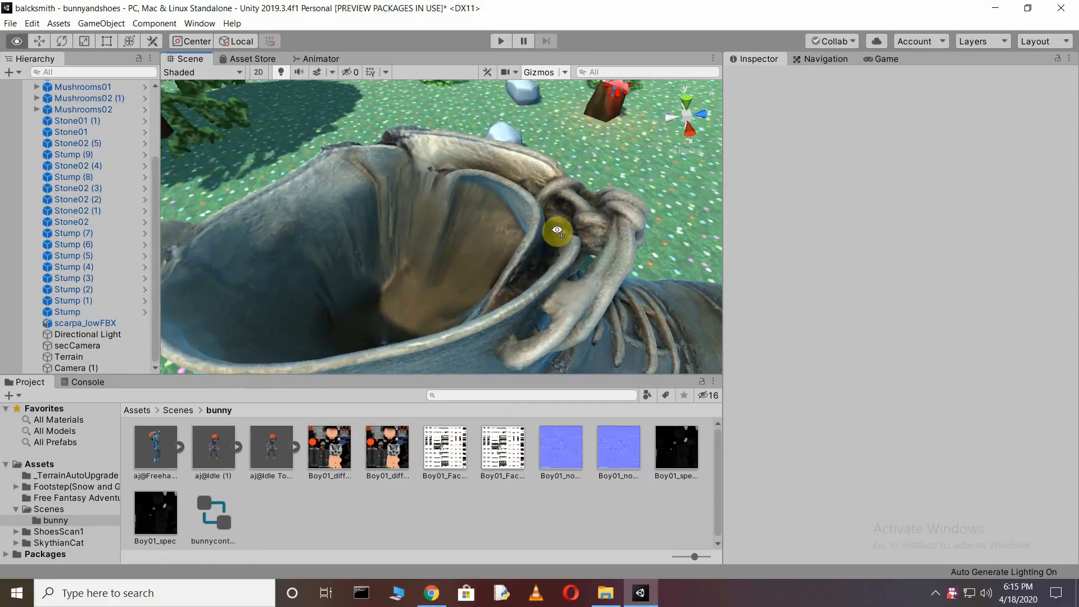
{"action": "left_click", "coordinate": [316, 526]}
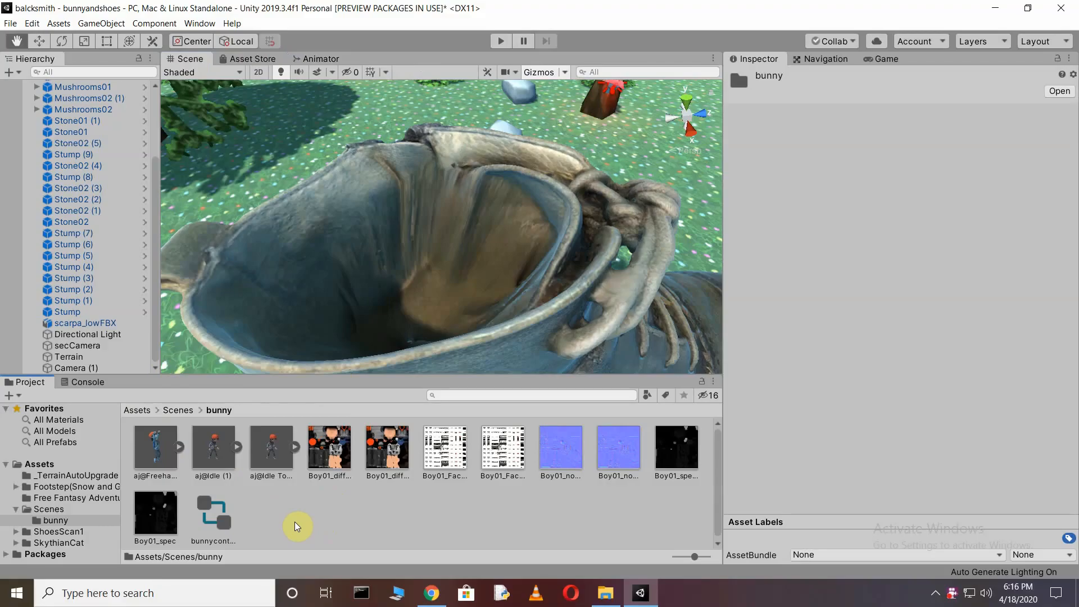
{"action": "left_click", "coordinate": [221, 448]}
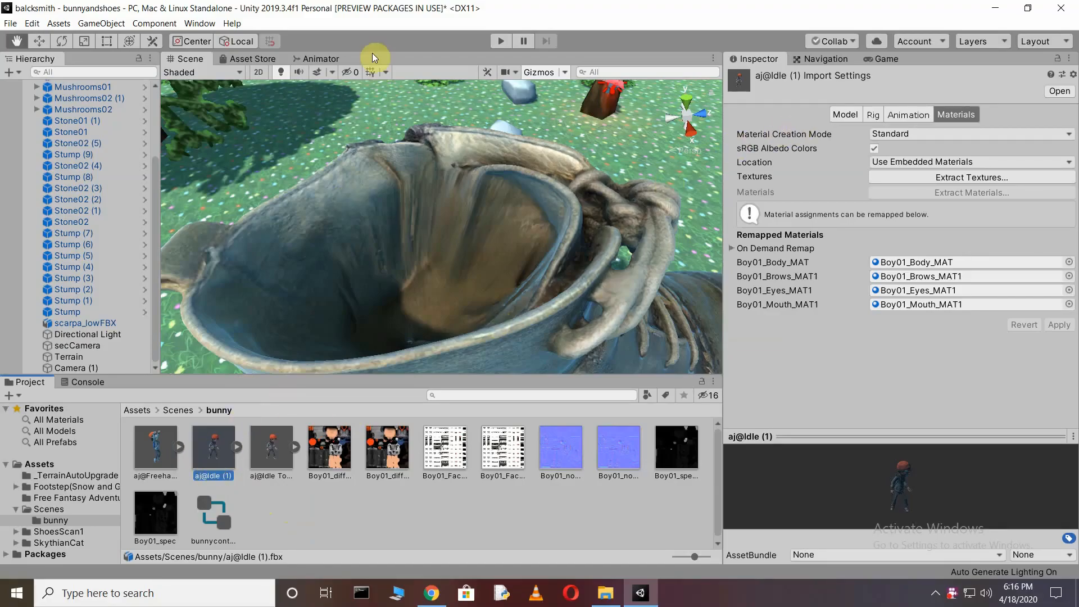
{"action": "mouse_move", "coordinate": [723, 132]}
{"action": "left_mouse_down"}
{"action": "mouse_move", "coordinate": [695, 125]}
{"action": "mouse_move", "coordinate": [730, 125]}
{"action": "left_mouse_up"}
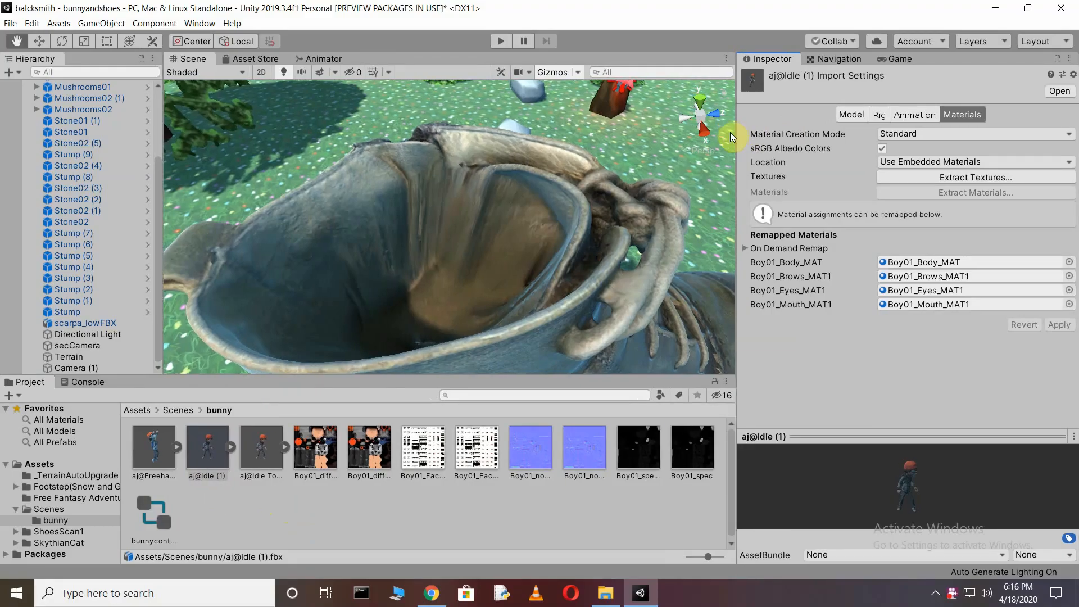
{"action": "left_click", "coordinate": [217, 444]}
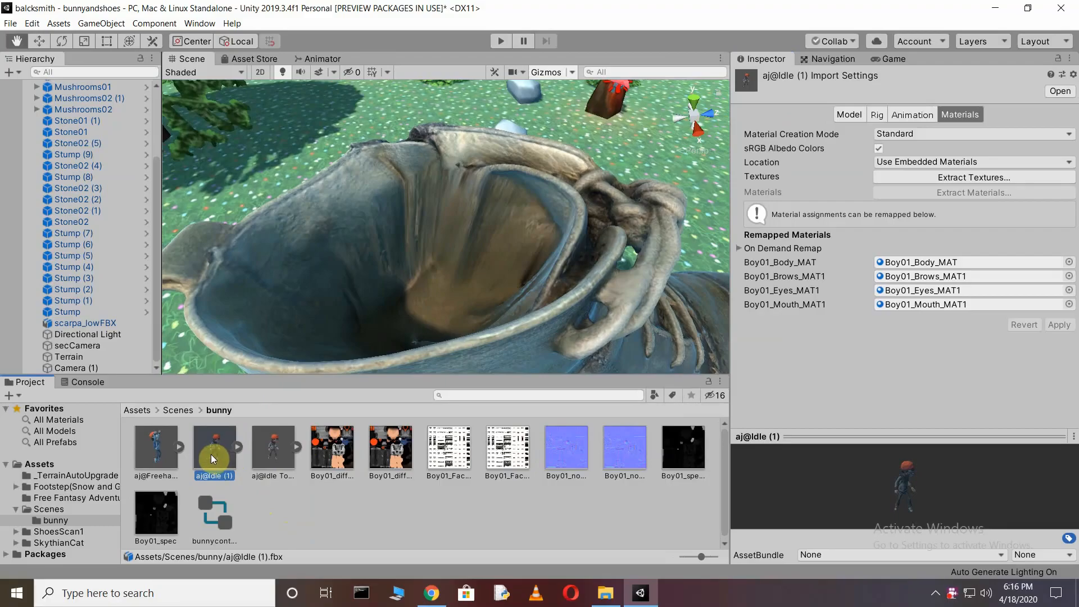
{"action": "left_click_drag", "start_coordinate": [211, 454], "coordinate": [408, 315]}
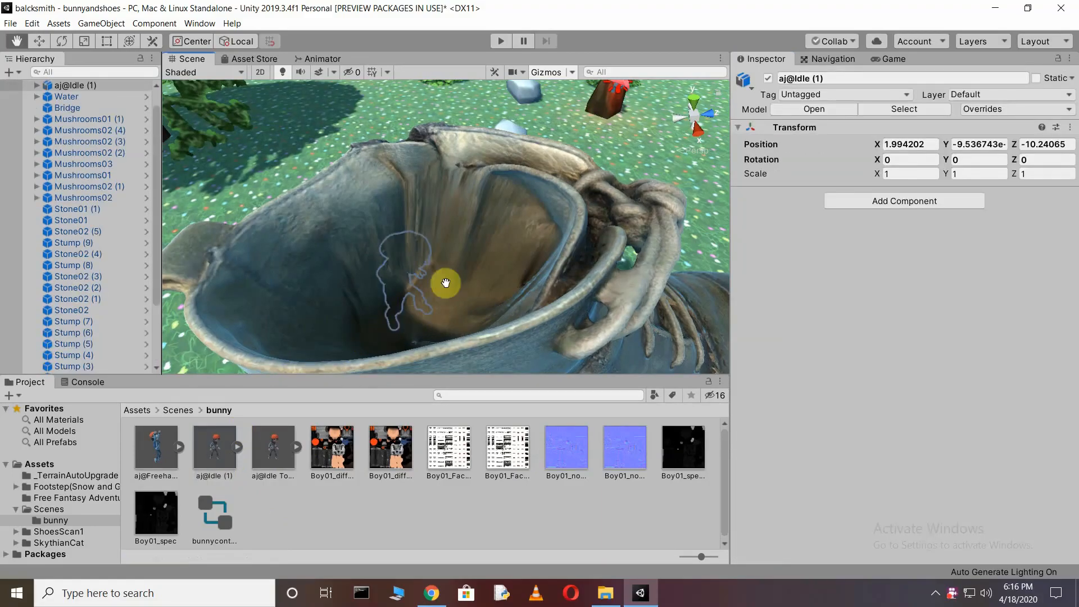
Move the aj@Idle (1) character inside the boot to about X 3.06, Y 1.377, Z -9.852, then deselect it.
{"action": "left_click", "coordinate": [44, 41]}
{"action": "mouse_move", "coordinate": [409, 316]}
{"action": "left_mouse_down"}
{"action": "mouse_move", "coordinate": [416, 356]}
{"action": "mouse_move", "coordinate": [410, 266]}
{"action": "mouse_move", "coordinate": [412, 336]}
{"action": "left_mouse_up"}
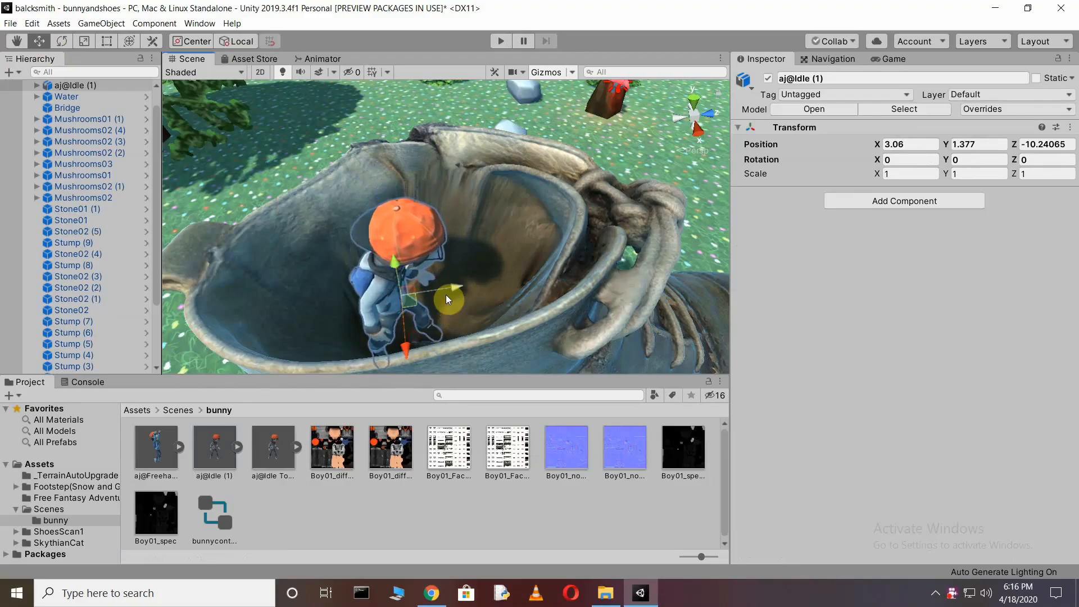
{"action": "left_click_drag", "start_coordinate": [454, 286], "coordinate": [479, 193]}
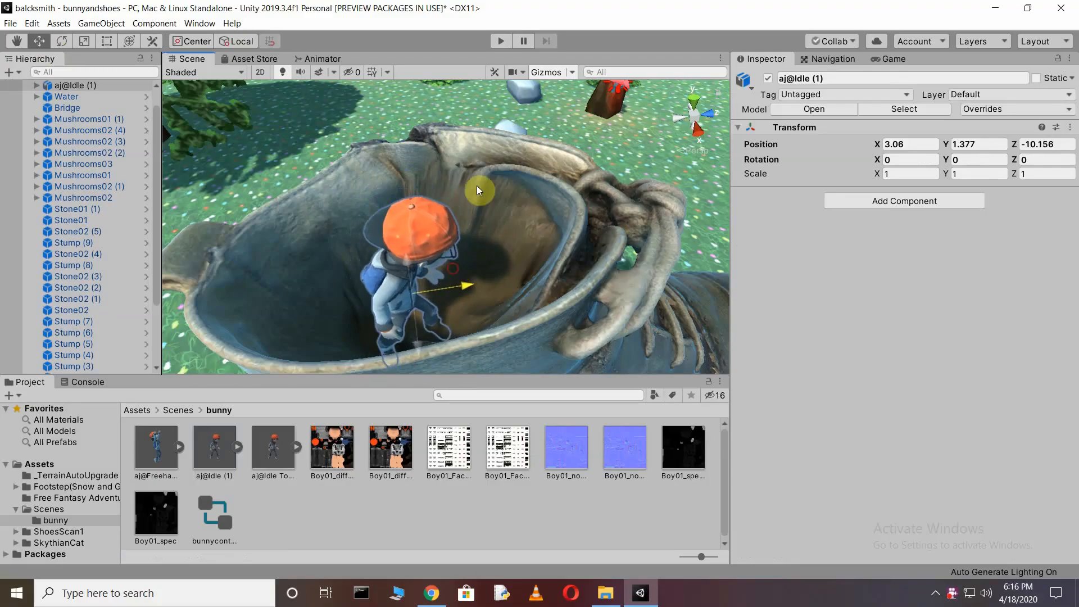
{"action": "left_click", "coordinate": [488, 109]}
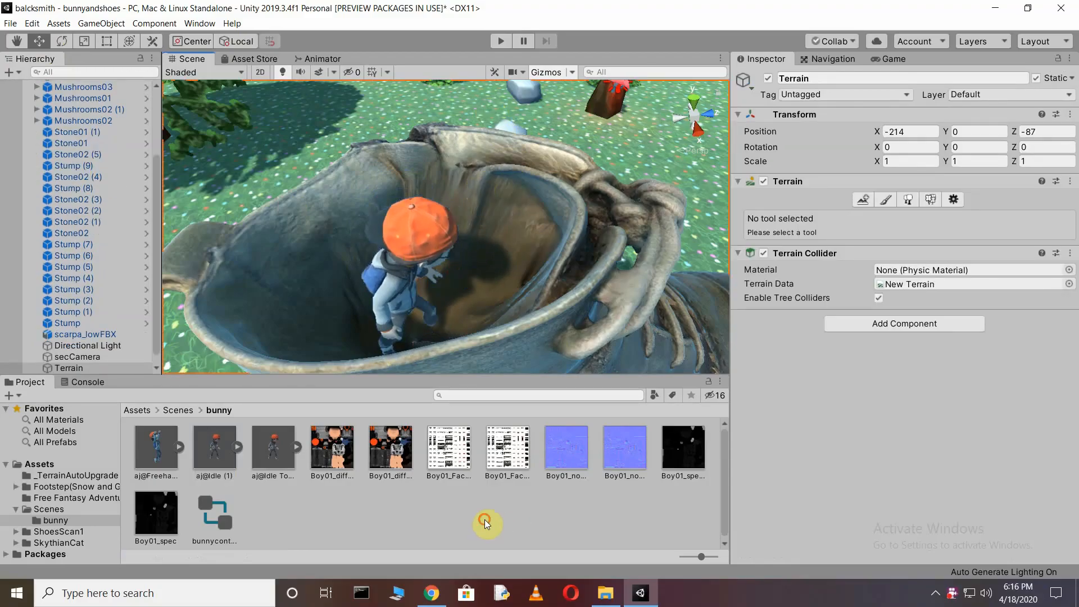
{"action": "left_click", "coordinate": [484, 519]}
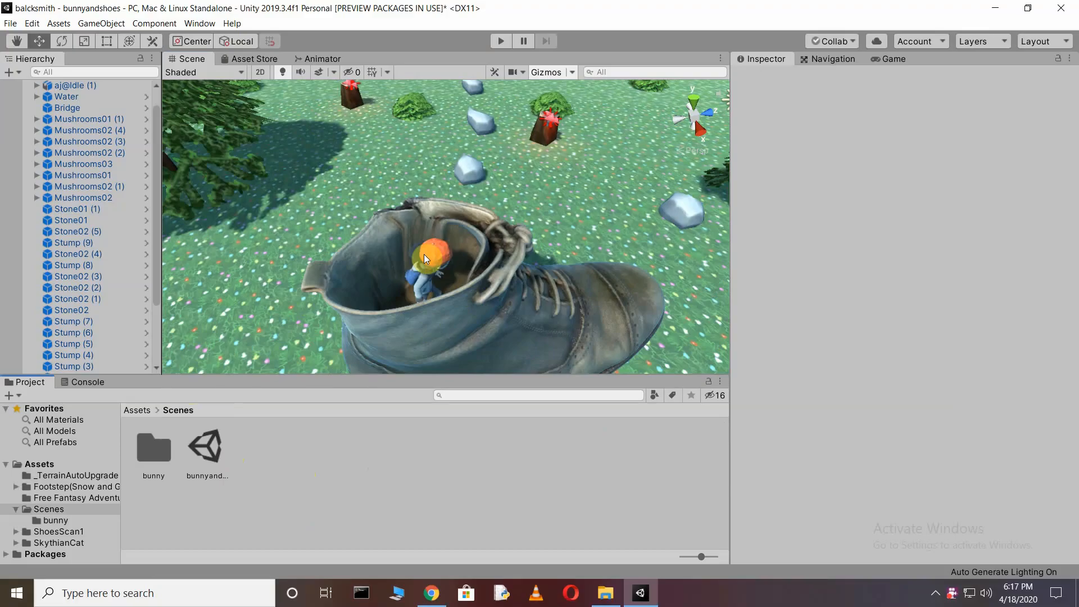
Create an Animator Controller named ajController in the Scenes folder.
{"action": "right_click", "coordinate": [285, 484]}
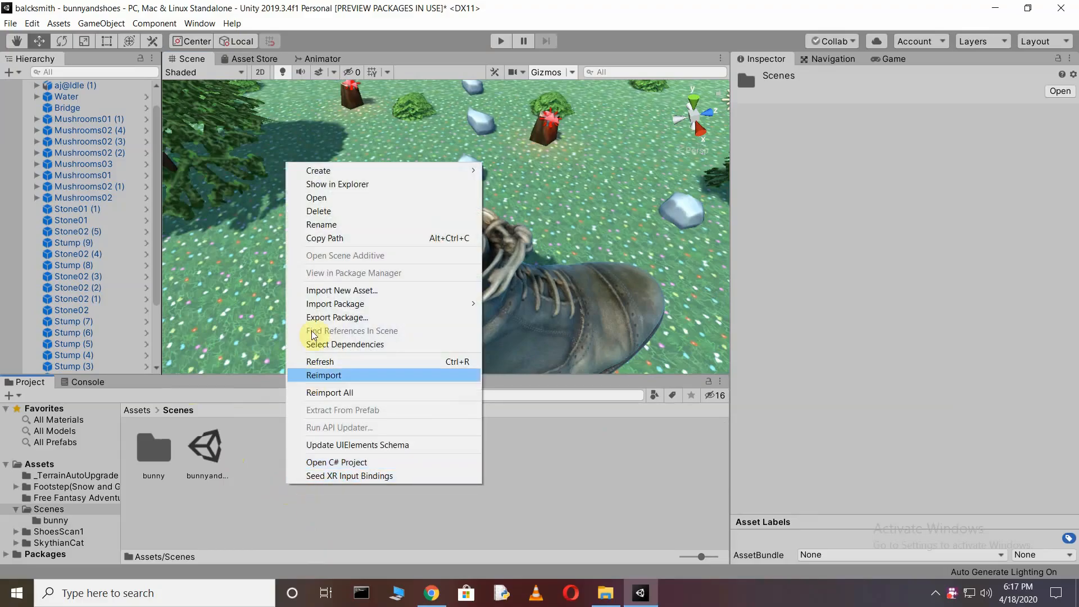
{"action": "mouse_move", "coordinate": [468, 176]}
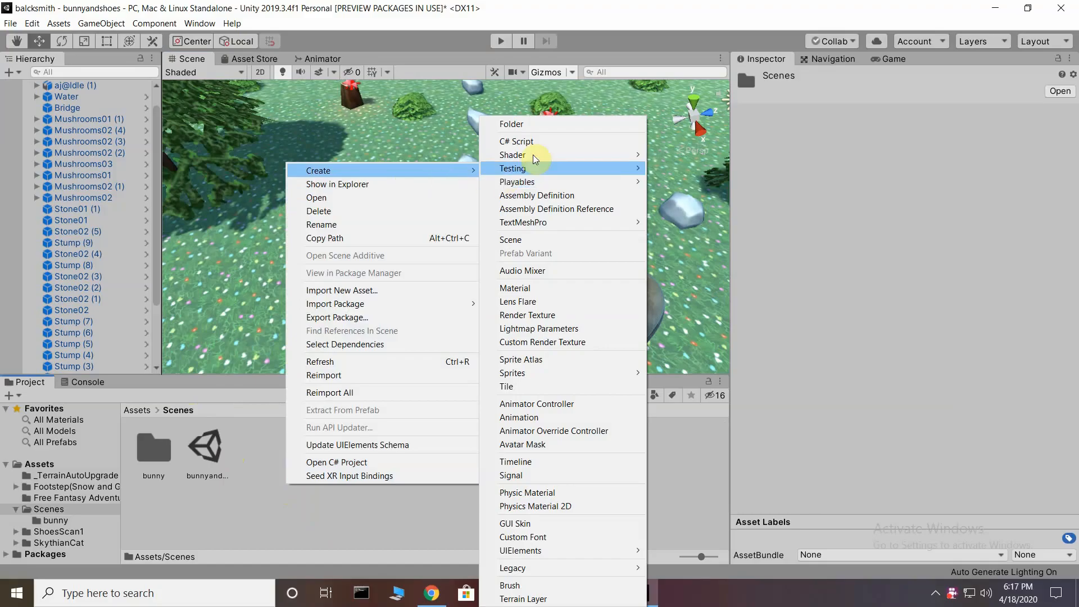
{"action": "left_click", "coordinate": [539, 408]}
{"action": "key", "text": "BackSpace"}
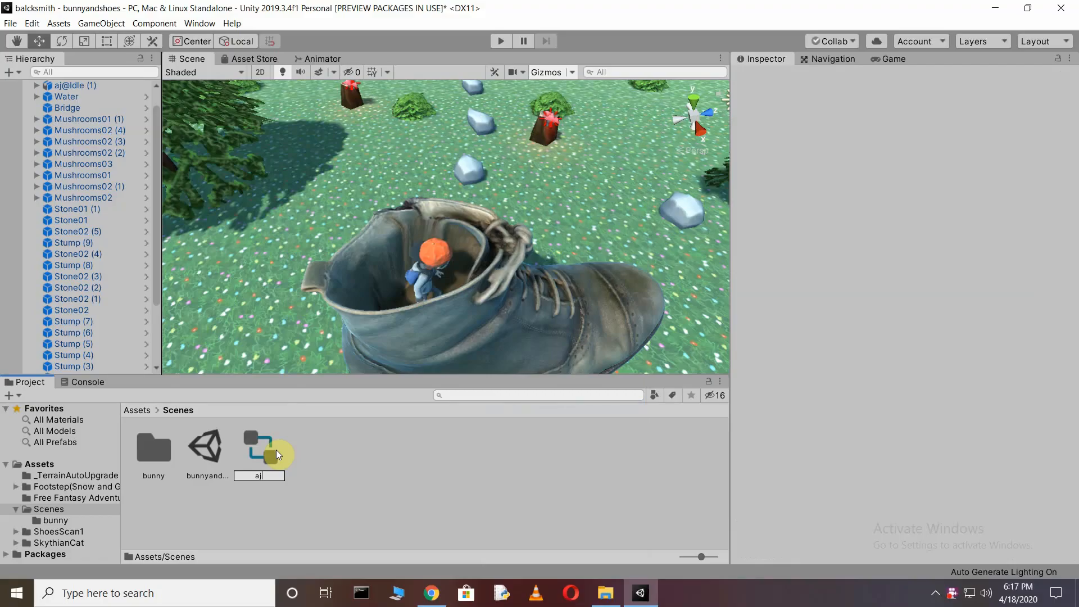
{"action": "type", "text": "ajcontroller"}
{"action": "key", "text": "Return"}
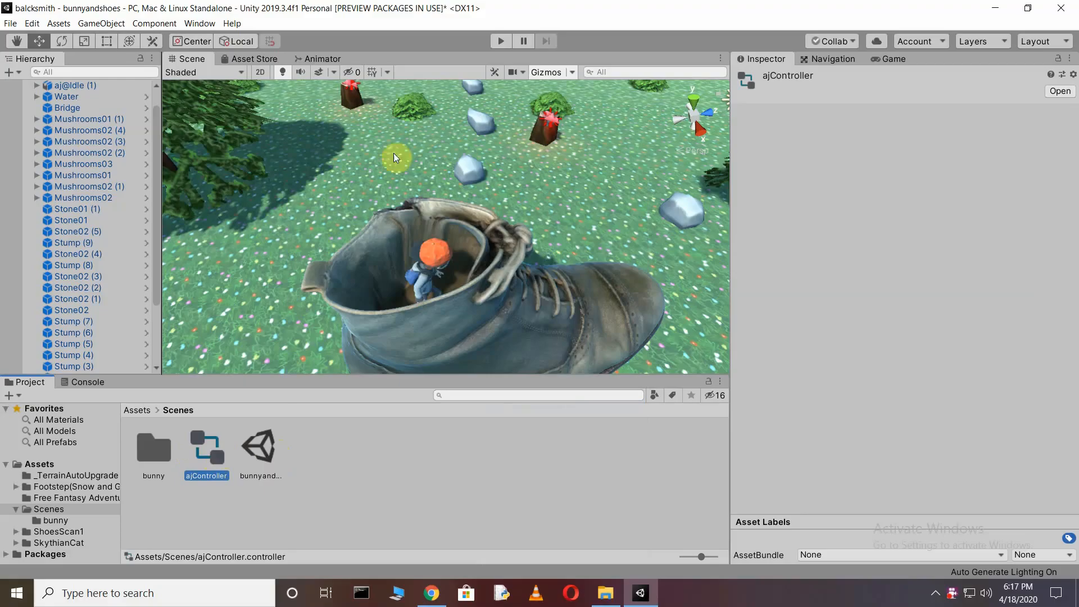
Open ajController in the Animator and add the aj@Idle (1) animation as its default state above the Entry node.
{"action": "left_click", "coordinate": [323, 59]}
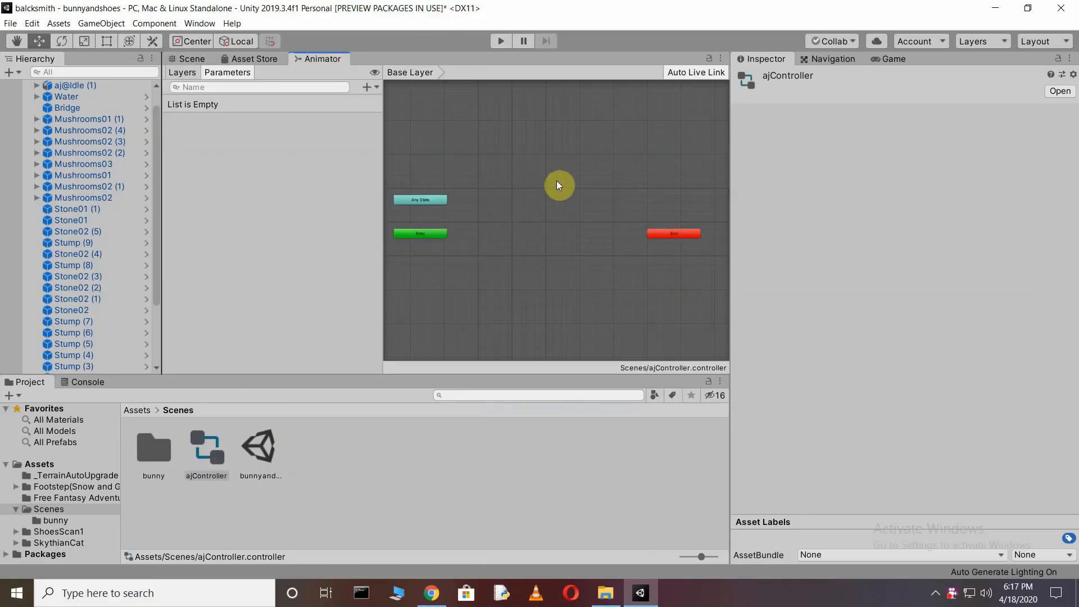
{"action": "scroll", "coordinate": [556, 180], "scroll_direction": "down", "scroll_amount": 2}
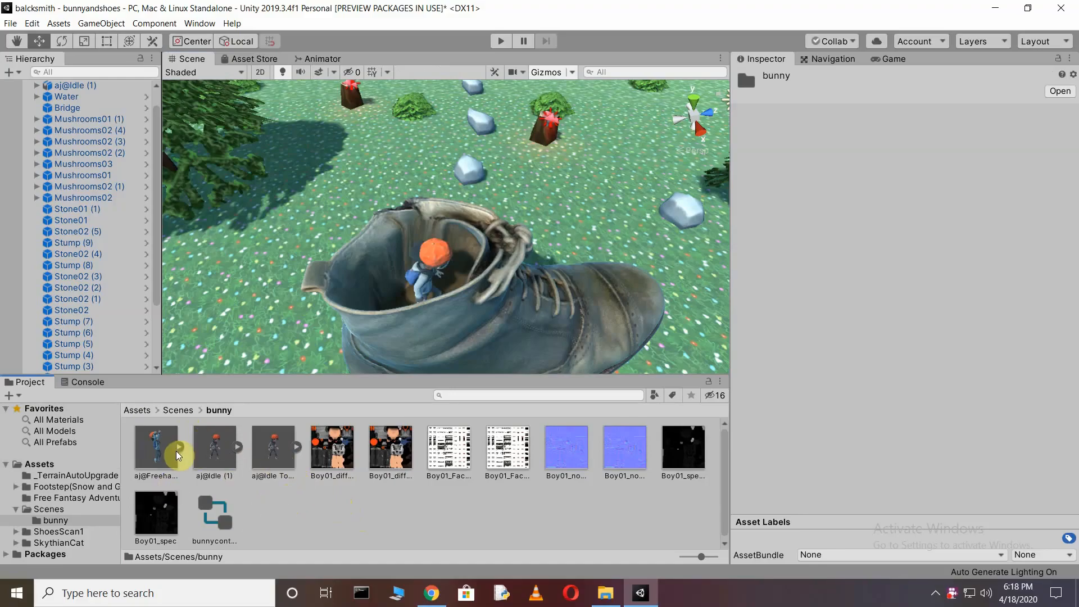
{"action": "left_click", "coordinate": [332, 60]}
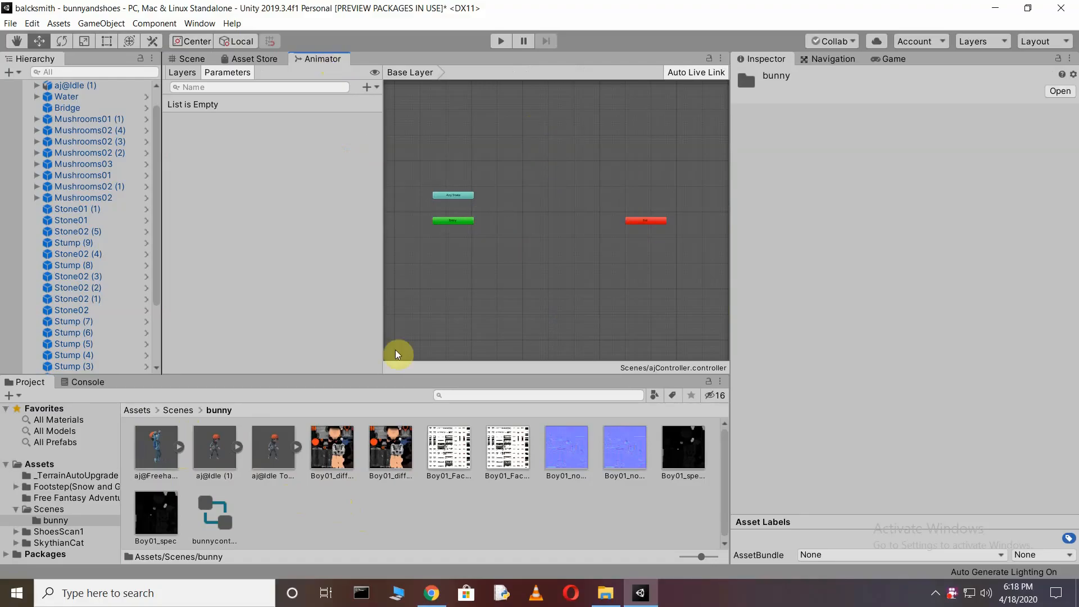
{"action": "left_click_drag", "start_coordinate": [224, 447], "coordinate": [473, 247]}
{"action": "left_click_drag", "start_coordinate": [569, 145], "coordinate": [540, 187]}
{"action": "scroll", "coordinate": [541, 188], "scroll_direction": "up", "scroll_amount": 5}
{"action": "scroll", "coordinate": [542, 186], "scroll_direction": "down", "scroll_amount": 5}
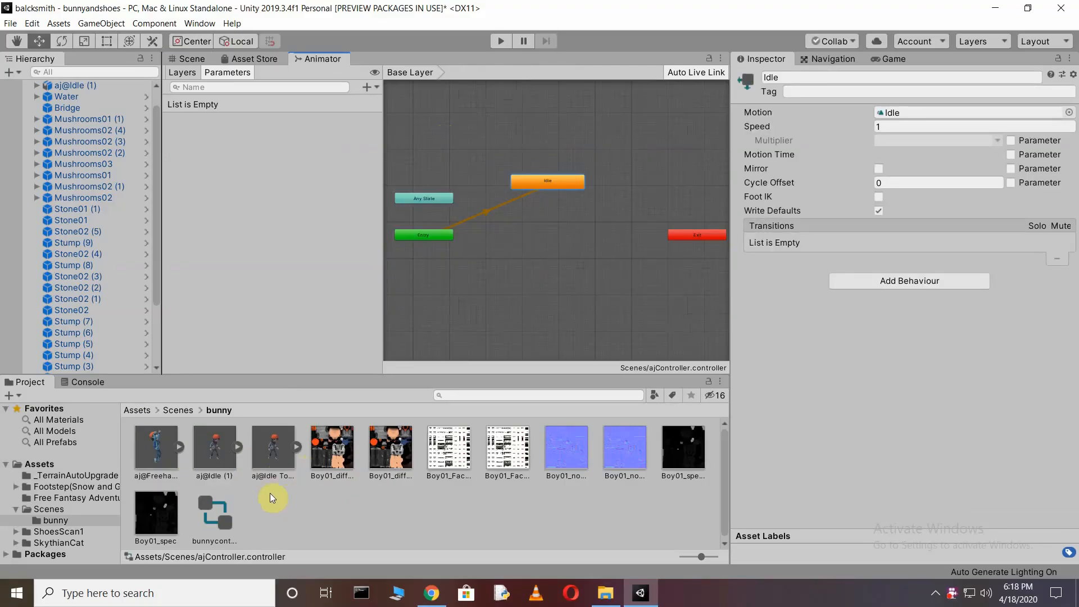
Add the aj@Idle To Braced Hang animation to ajController as a state directly below Idle.
{"action": "left_click", "coordinate": [275, 455]}
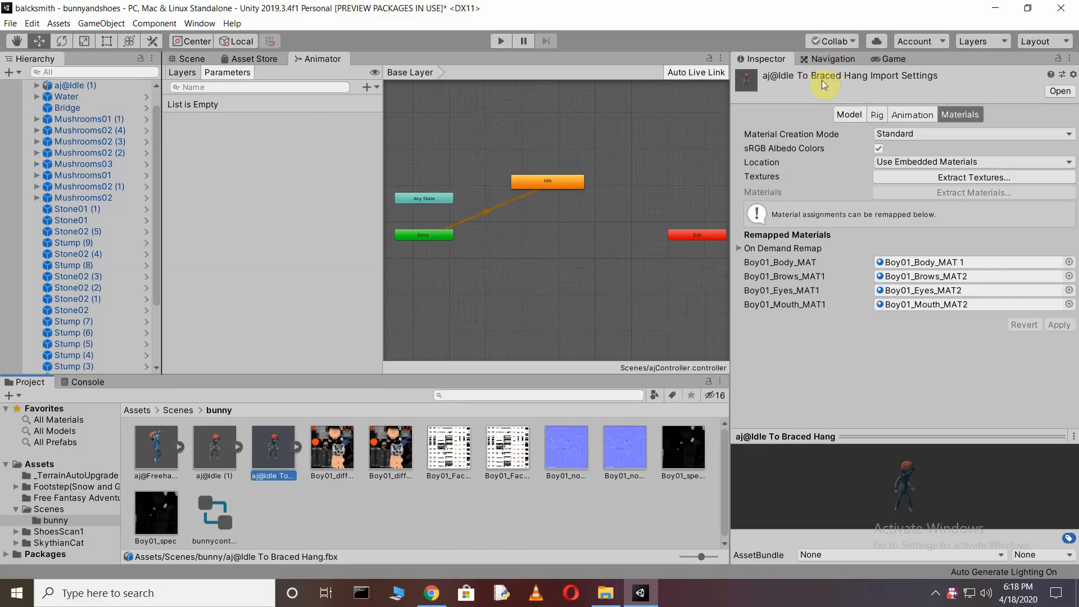
{"action": "left_click_drag", "start_coordinate": [279, 453], "coordinate": [542, 286]}
{"action": "mouse_move", "coordinate": [544, 245]}
{"action": "left_mouse_down"}
{"action": "mouse_move", "coordinate": [582, 247]}
{"action": "mouse_move", "coordinate": [557, 245]}
{"action": "left_mouse_up"}
{"action": "scroll", "coordinate": [555, 235], "scroll_direction": "up", "scroll_amount": 5}
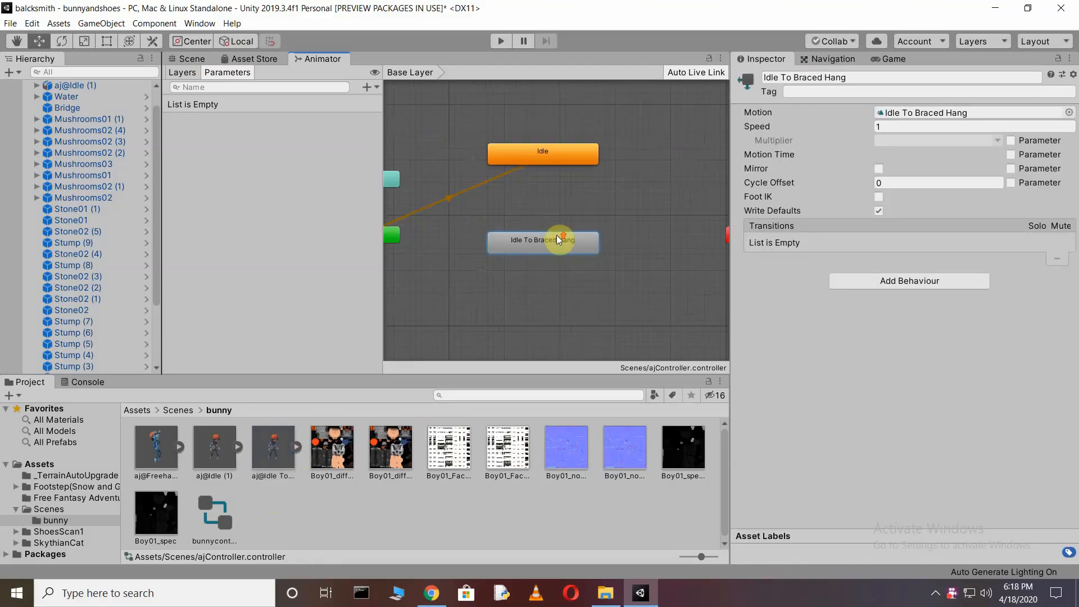
Make a transition from the Idle state to the Idle To Braced Hang state.
{"action": "left_click", "coordinate": [542, 123]}
{"action": "right_click", "coordinate": [541, 123]}
{"action": "left_click", "coordinate": [589, 134]}
{"action": "left_click", "coordinate": [523, 243]}
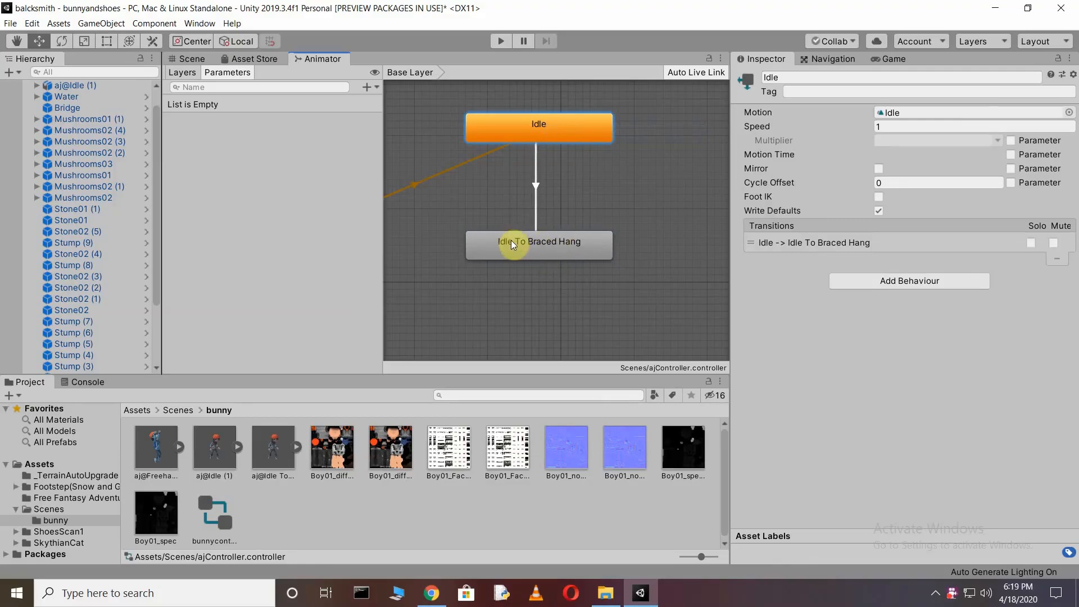
Return to the scene, select the character in the boot, run play mode to check its animation, and stop playback.
{"action": "left_click", "coordinate": [192, 59]}
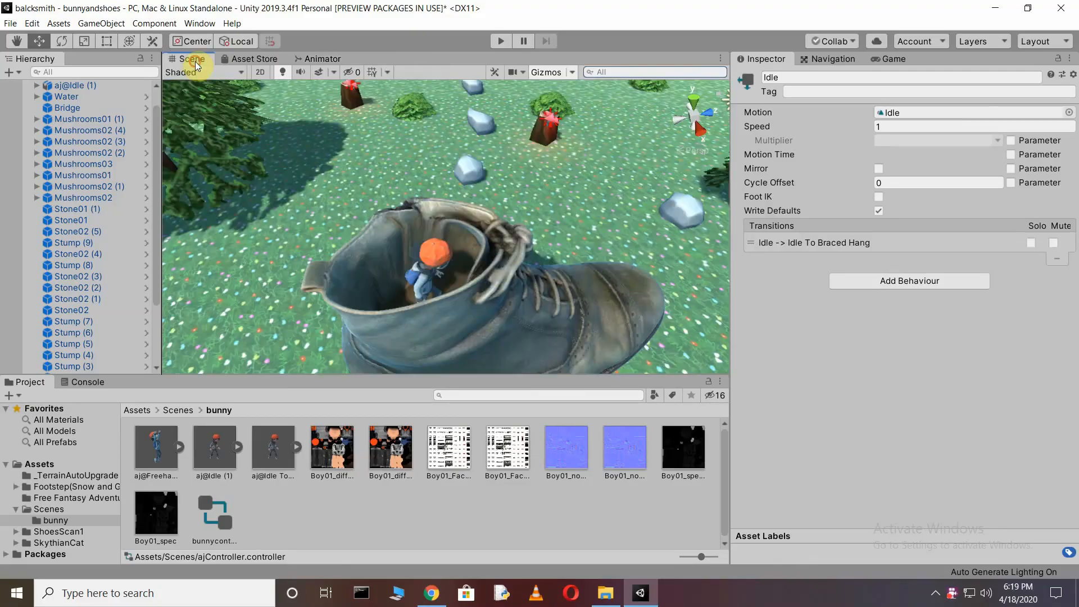
{"action": "left_click", "coordinate": [454, 232]}
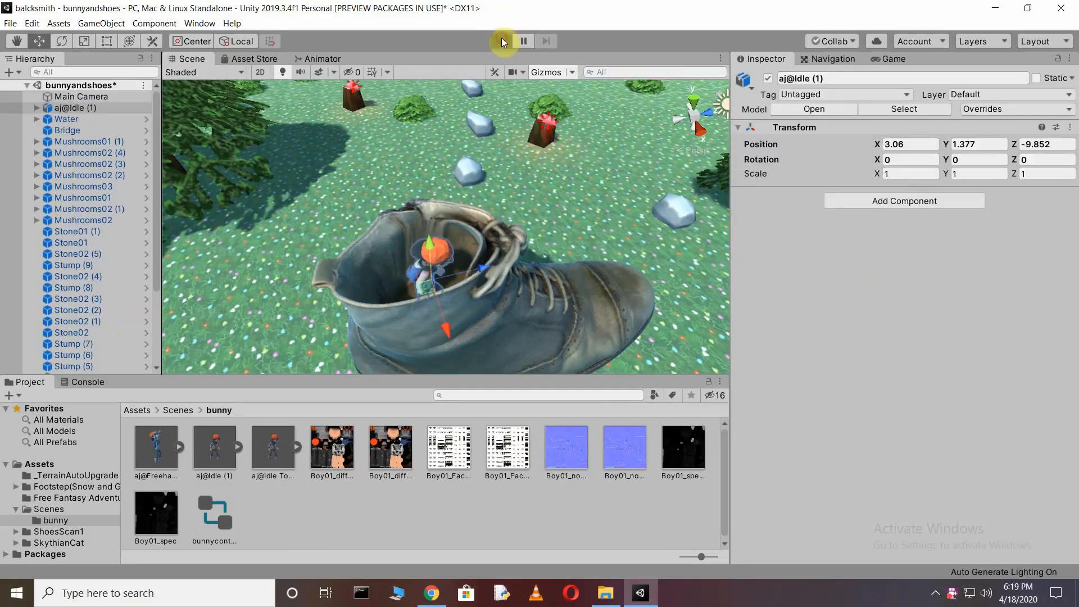
{"action": "left_click", "coordinate": [501, 41]}
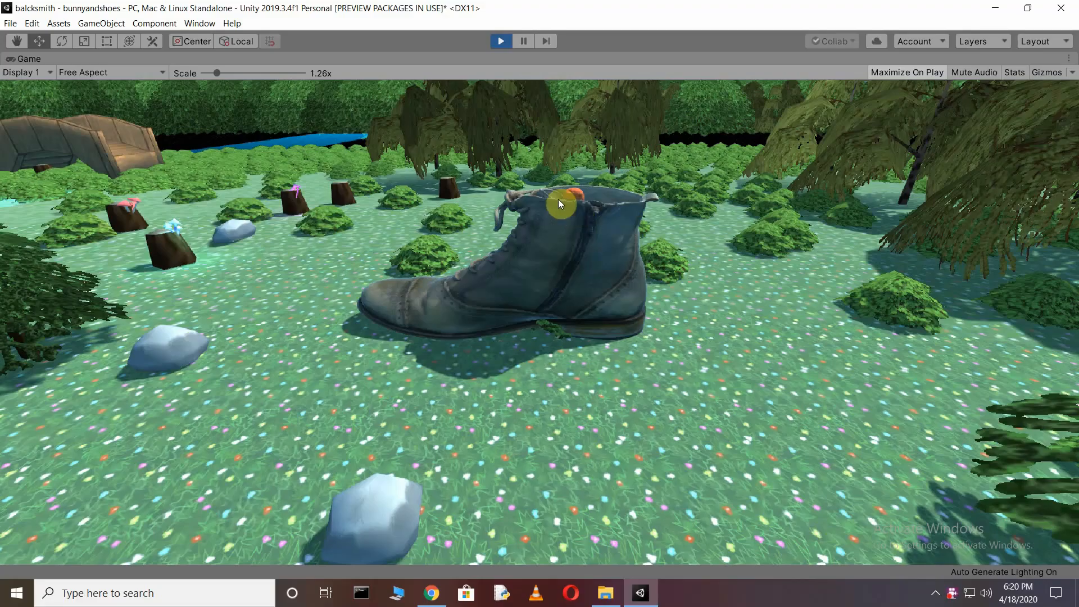
{"action": "left_click", "coordinate": [500, 41]}
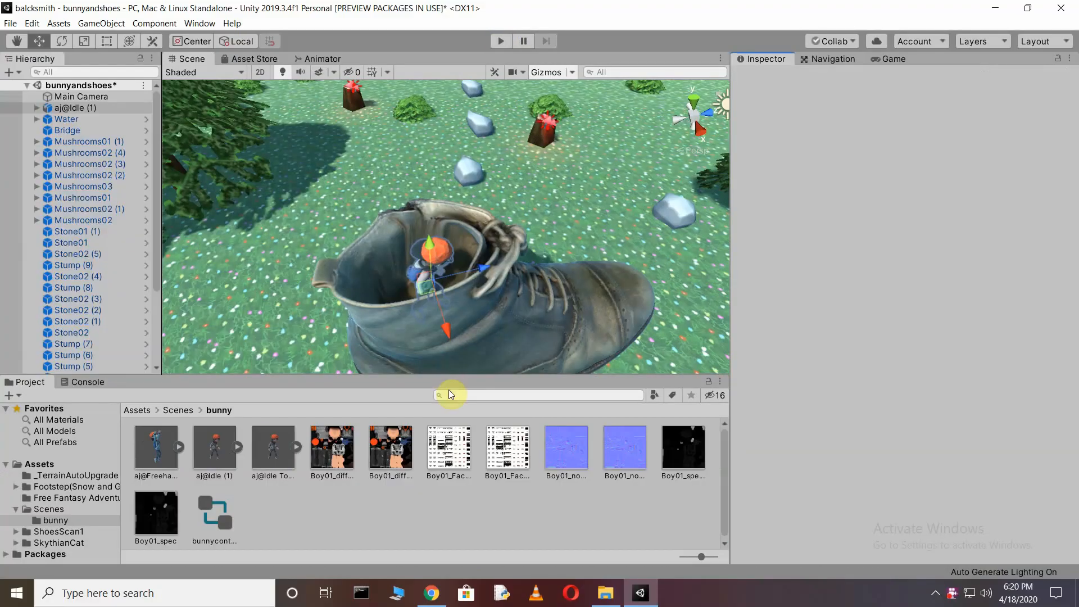
Open the Scenes folder and try to assign ajController to the aj@Idle (1) character.
{"action": "left_click", "coordinate": [180, 410]}
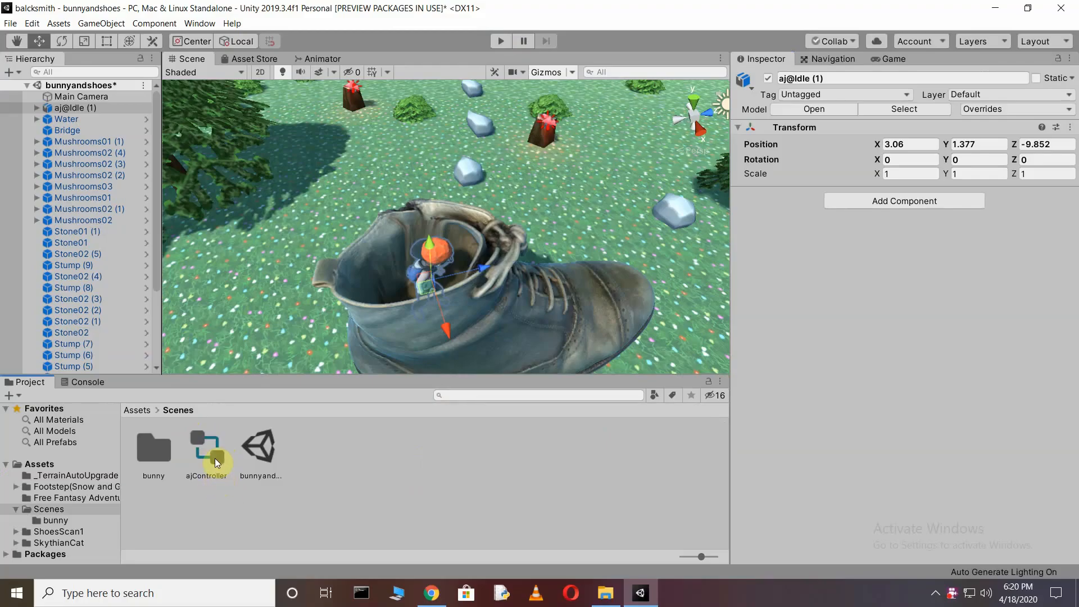
{"action": "left_click_drag", "start_coordinate": [214, 444], "coordinate": [89, 113]}
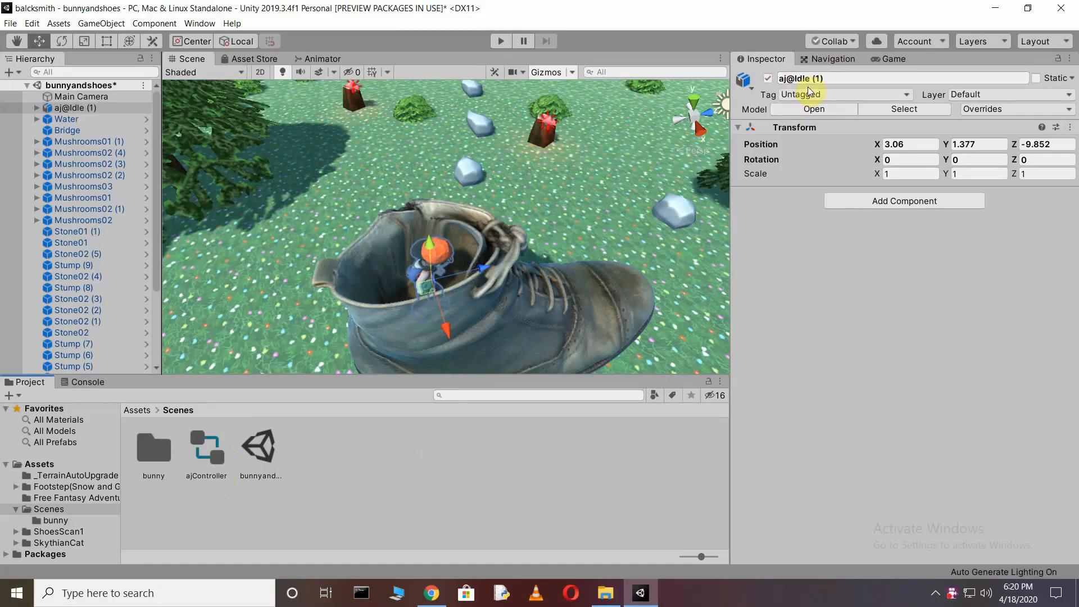
Add an Animator component to the aj@Idle (1) character.
{"action": "left_click", "coordinate": [911, 202]}
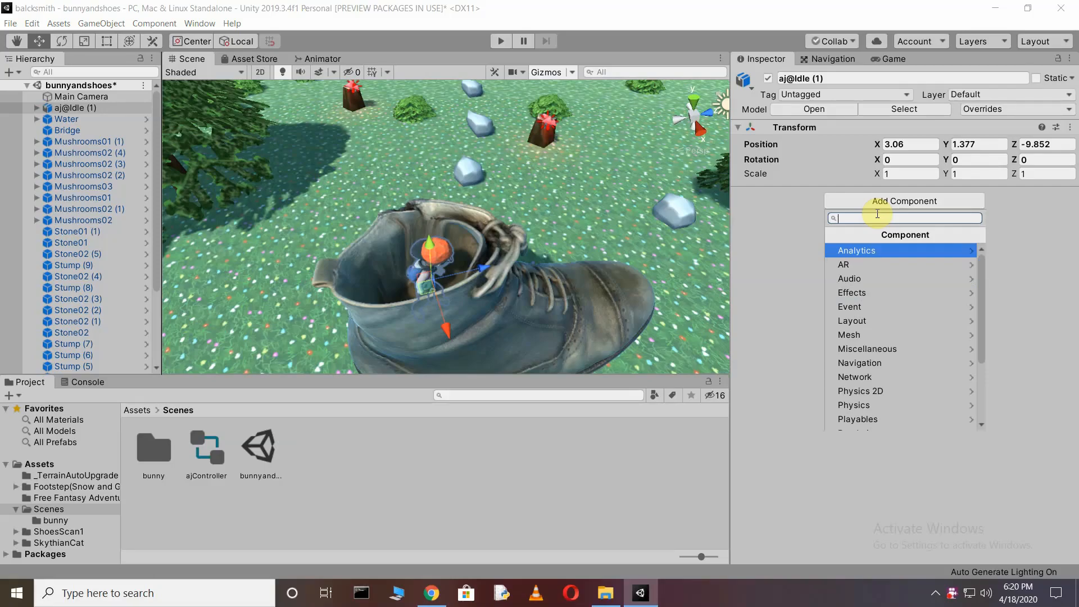
{"action": "type", "text": "animat"}
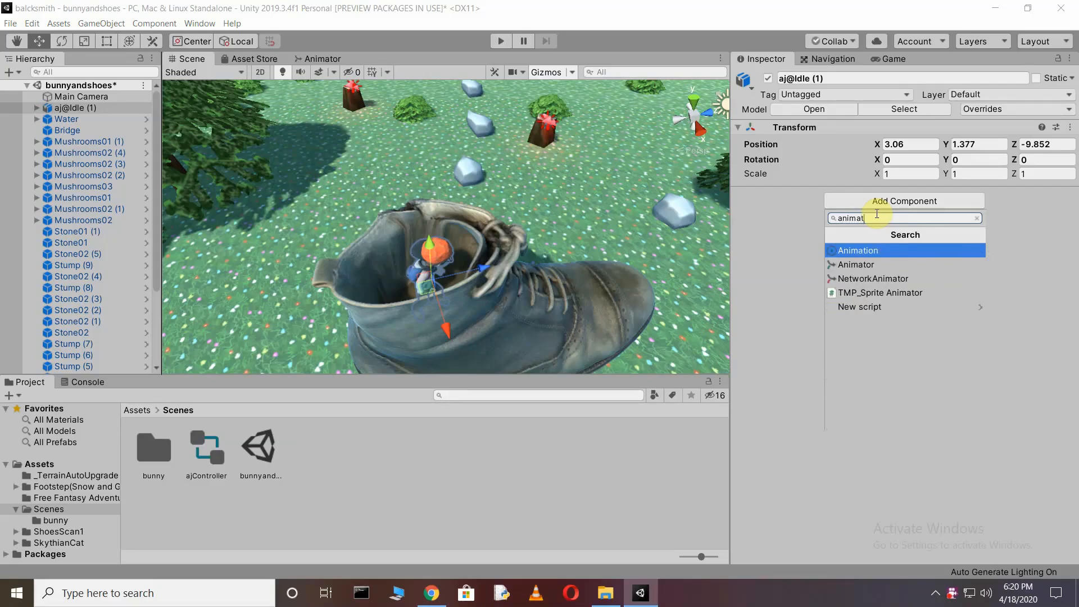
{"action": "left_click", "coordinate": [881, 264]}
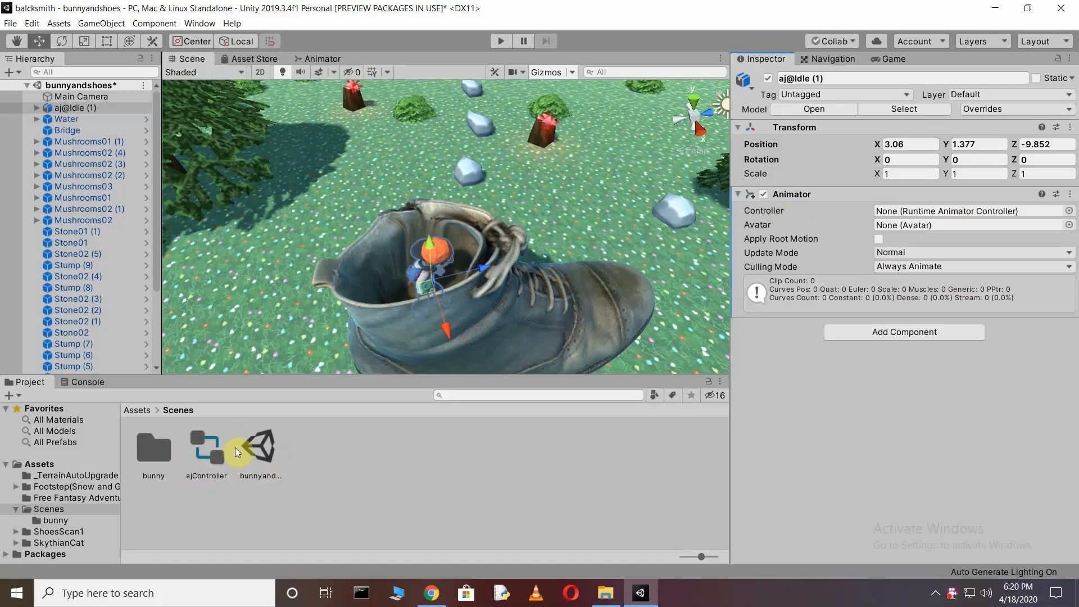
Assign ajController as the controller of the character's Animator component and run play mode.
{"action": "left_click", "coordinate": [207, 451]}
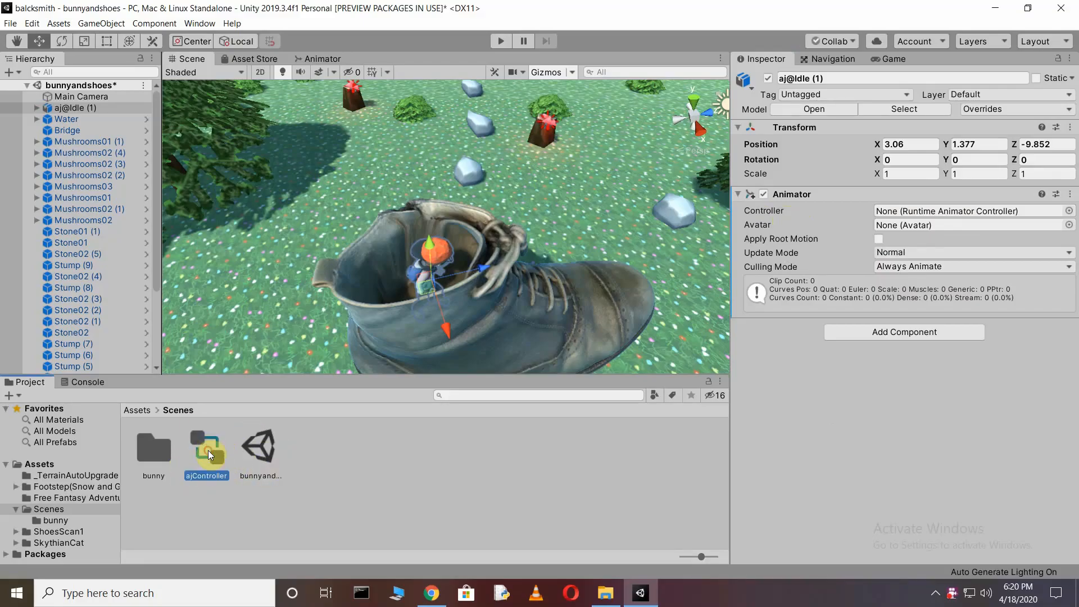
{"action": "left_click_drag", "start_coordinate": [221, 438], "coordinate": [929, 218]}
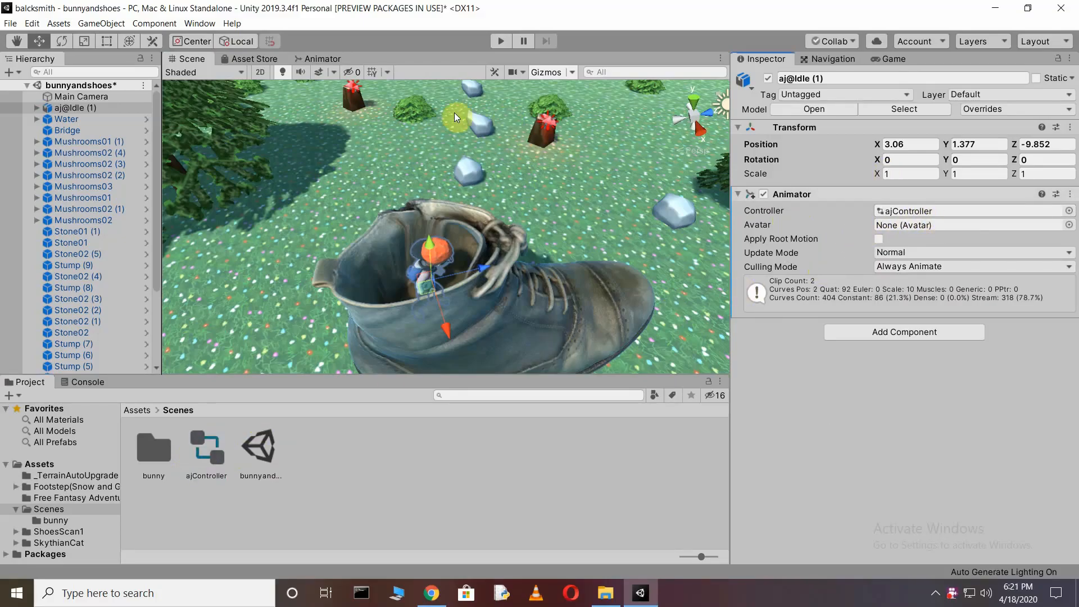
{"action": "left_click", "coordinate": [501, 42]}
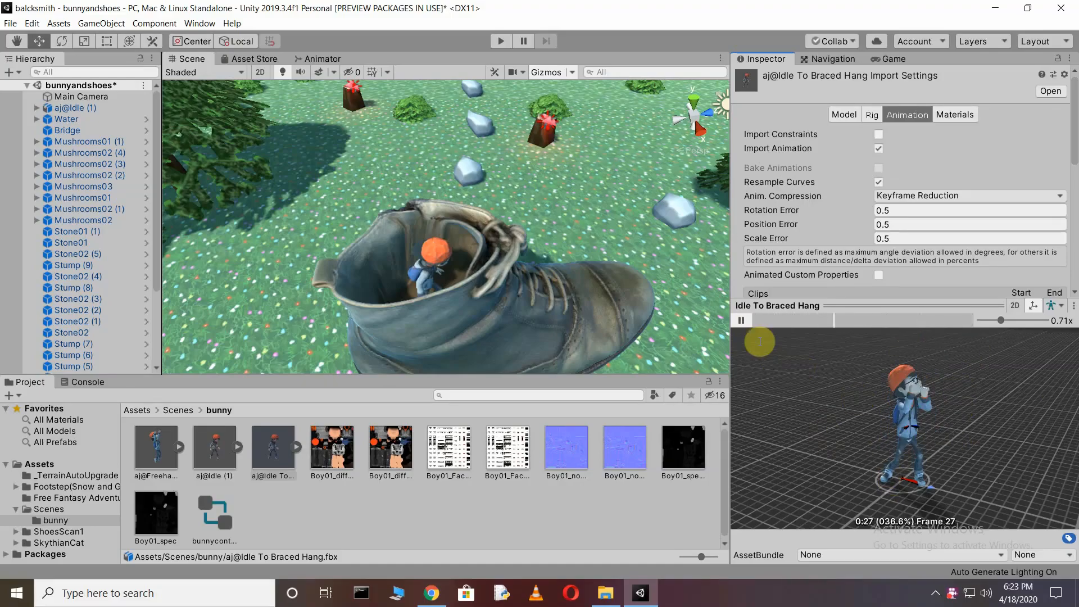
Preview the aj@Freehang Climb animation in its import settings, then pause the preview.
{"action": "left_click", "coordinate": [156, 451]}
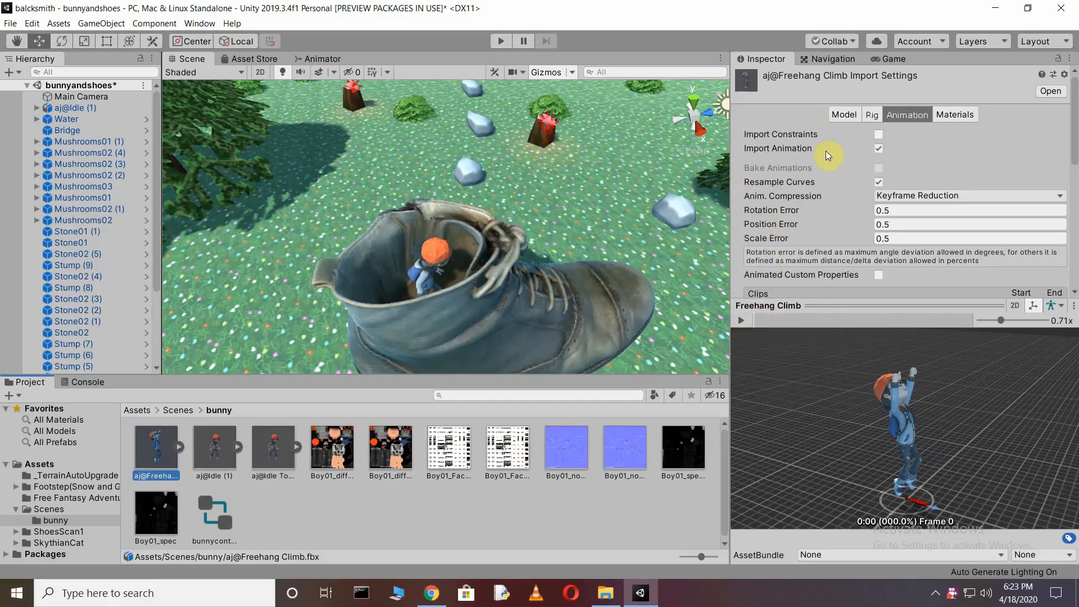
{"action": "left_click", "coordinate": [742, 322]}
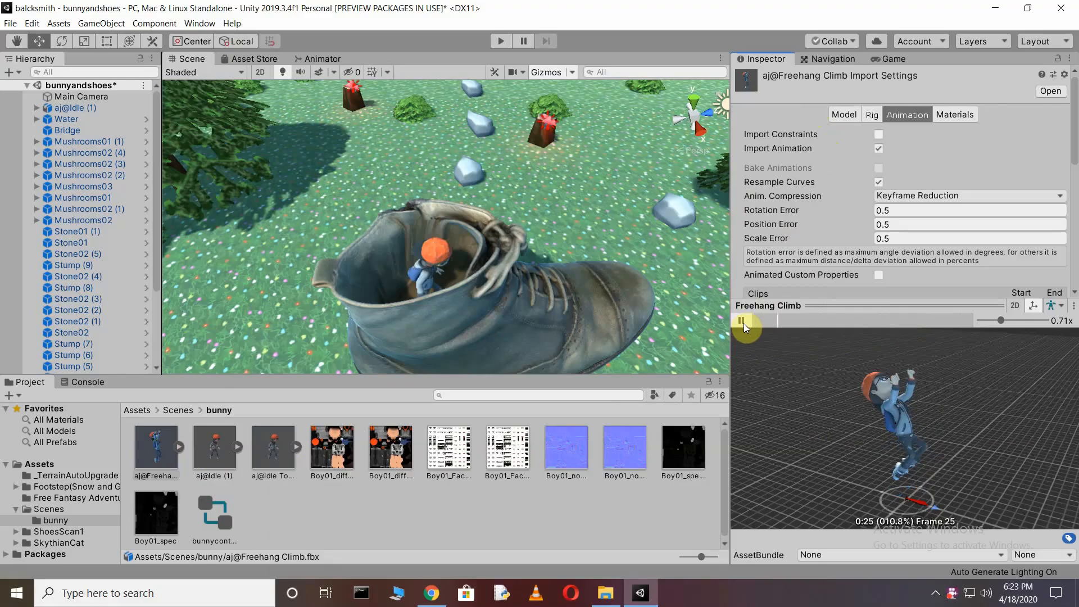
{"action": "scroll", "coordinate": [919, 402], "scroll_direction": "down", "scroll_amount": 5}
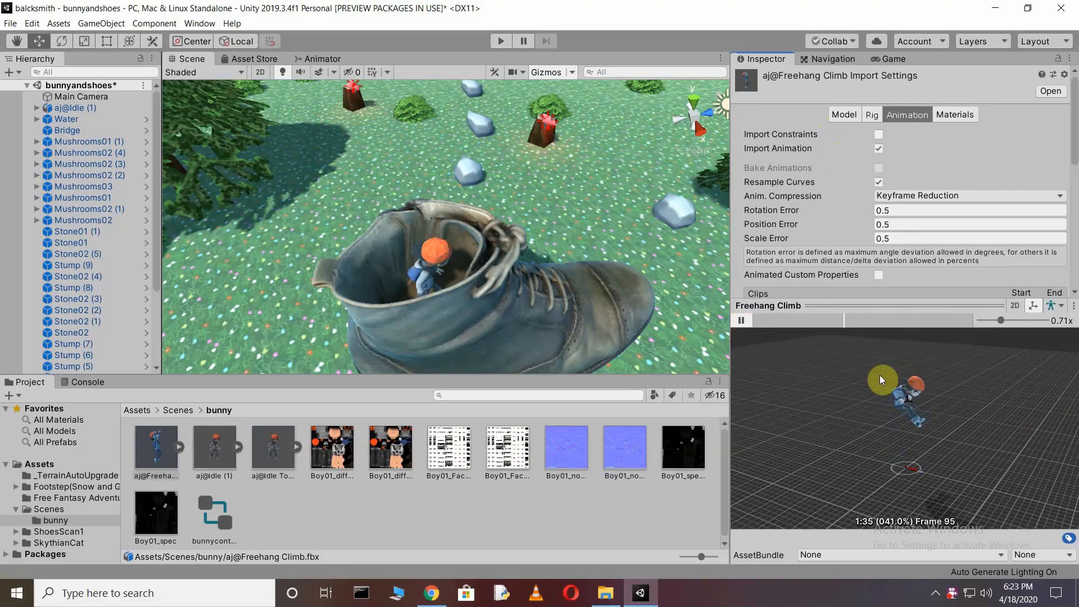
{"action": "left_click", "coordinate": [739, 320]}
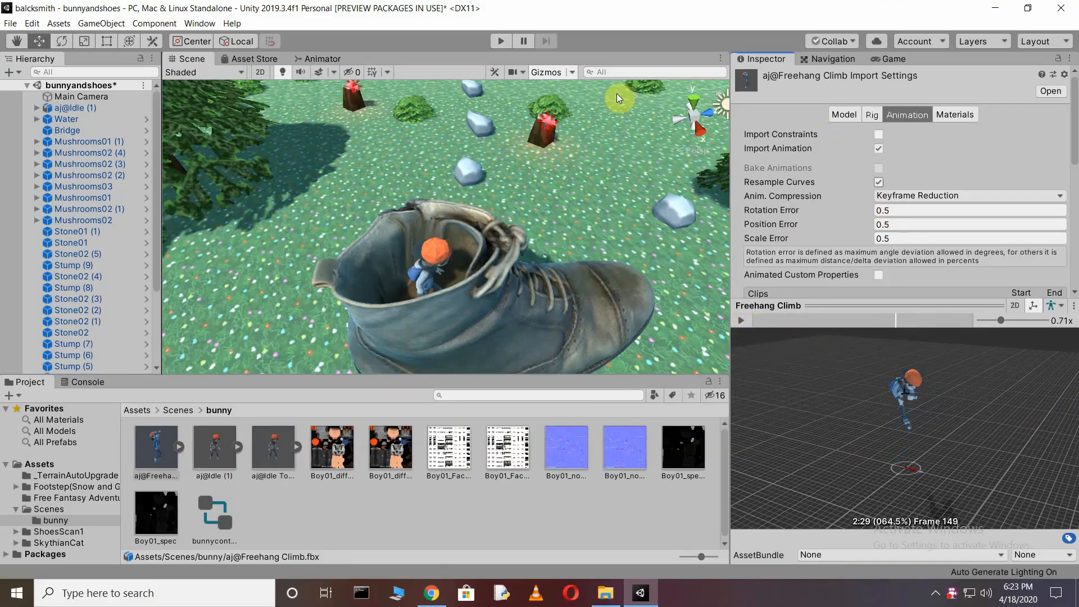
Review ajController's Idle To Braced Hang state, run play mode to watch the character's hang in the boot, and stop playback.
{"action": "left_click", "coordinate": [320, 58]}
{"action": "left_click", "coordinate": [560, 249]}
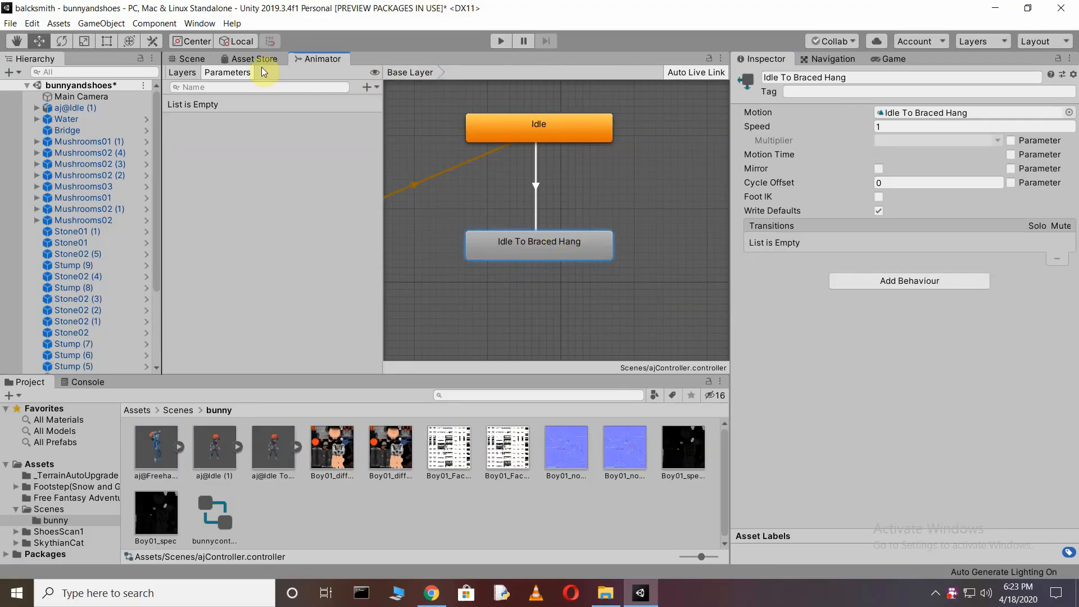
{"action": "left_click", "coordinate": [202, 59]}
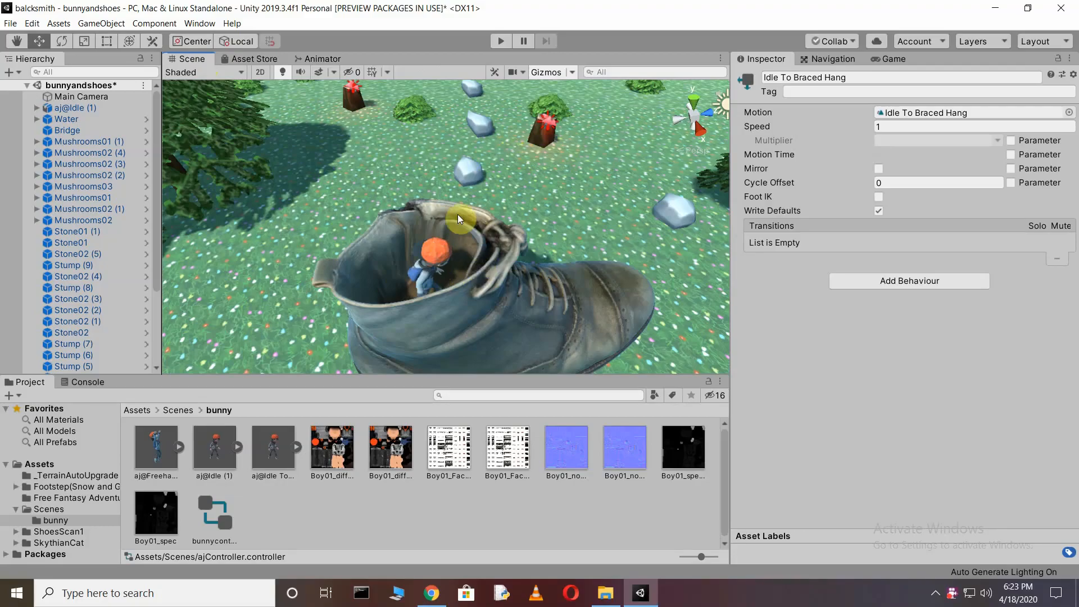
{"action": "scroll", "coordinate": [485, 250], "scroll_direction": "up", "scroll_amount": 5}
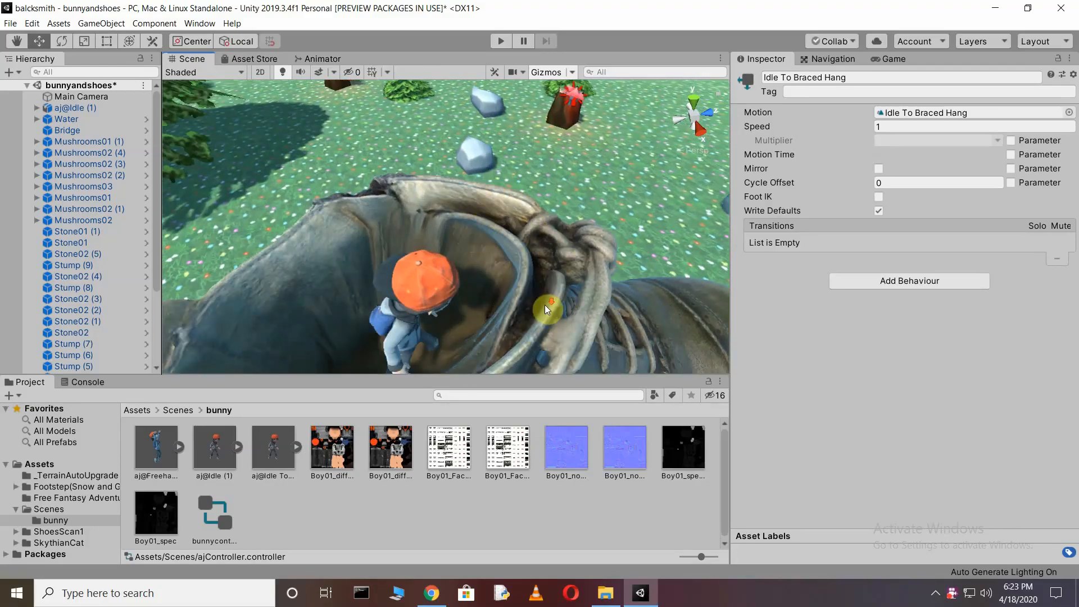
{"action": "scroll", "coordinate": [545, 305], "scroll_direction": "down", "scroll_amount": 3}
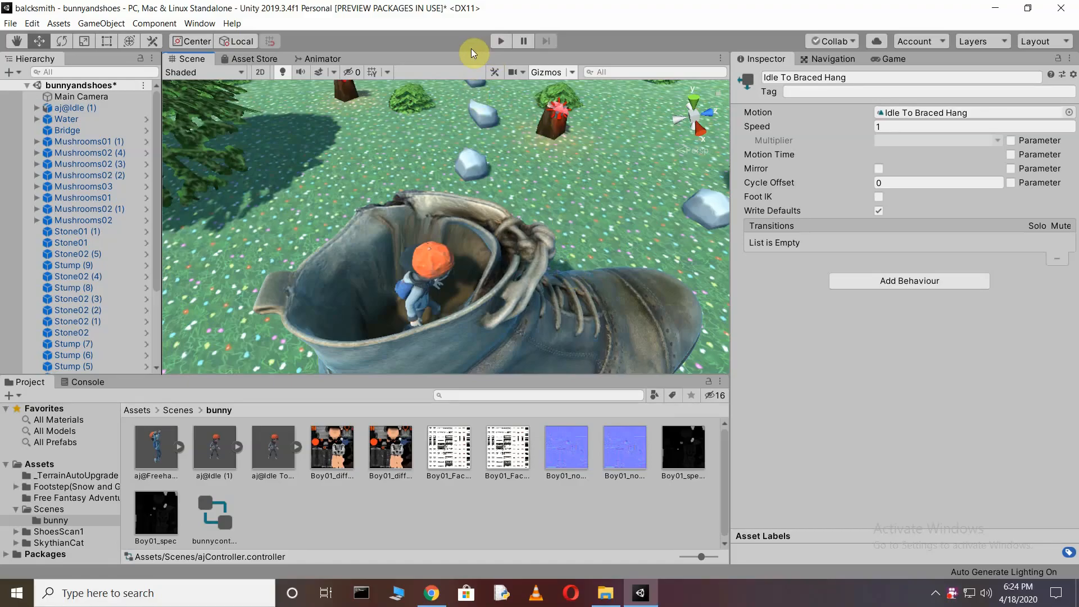
{"action": "left_click", "coordinate": [502, 42]}
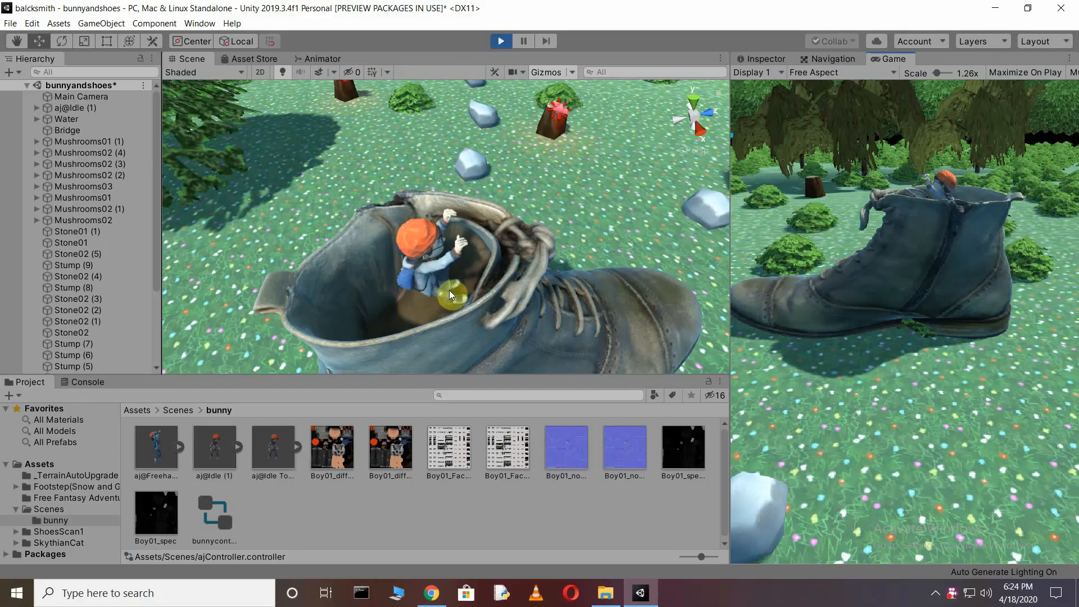
{"action": "left_click", "coordinate": [315, 58]}
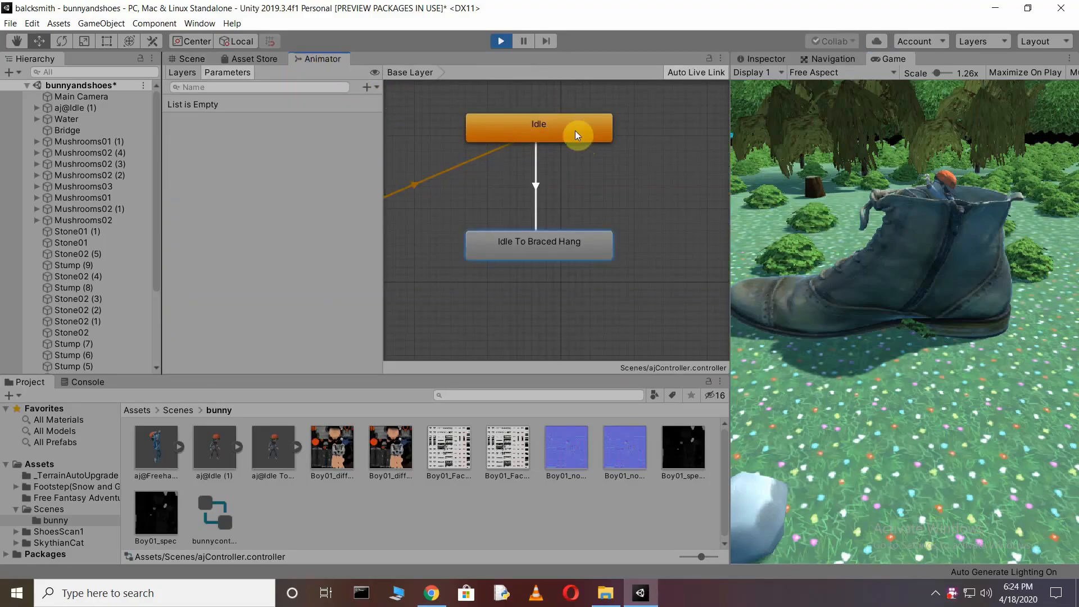
{"action": "left_click", "coordinate": [192, 58]}
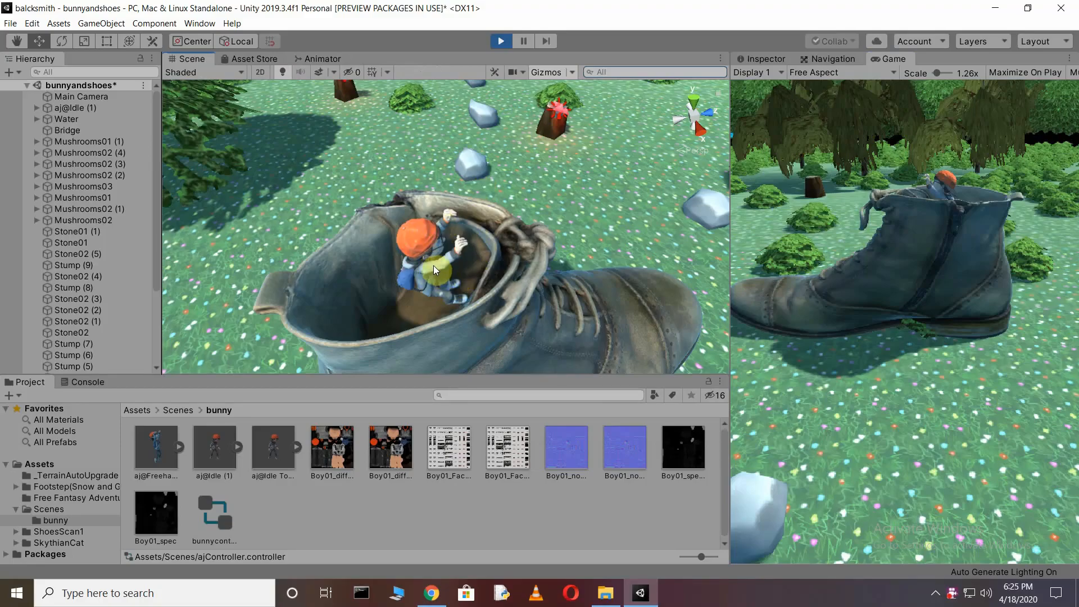
{"action": "left_click", "coordinate": [500, 41]}
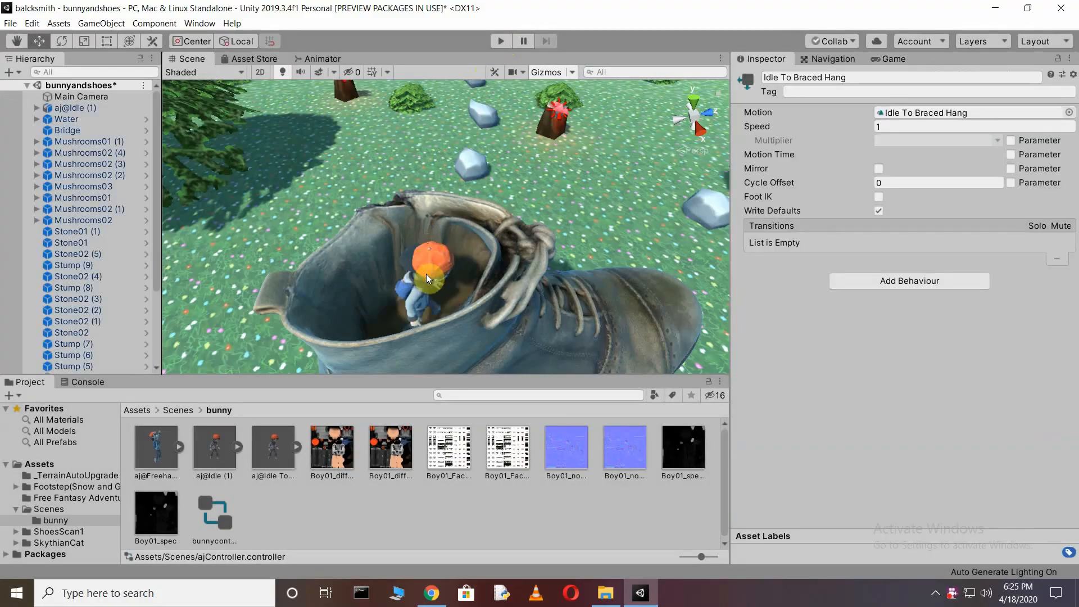
Move the aj@Idle (1) character toward the boot's laced side, to about Z -9.5, and stop play mode after checking its grip.
{"action": "left_click", "coordinate": [425, 275]}
{"action": "mouse_move", "coordinate": [471, 287]}
{"action": "left_mouse_down"}
{"action": "mouse_move", "coordinate": [493, 275]}
{"action": "mouse_move", "coordinate": [474, 281]}
{"action": "left_mouse_up"}
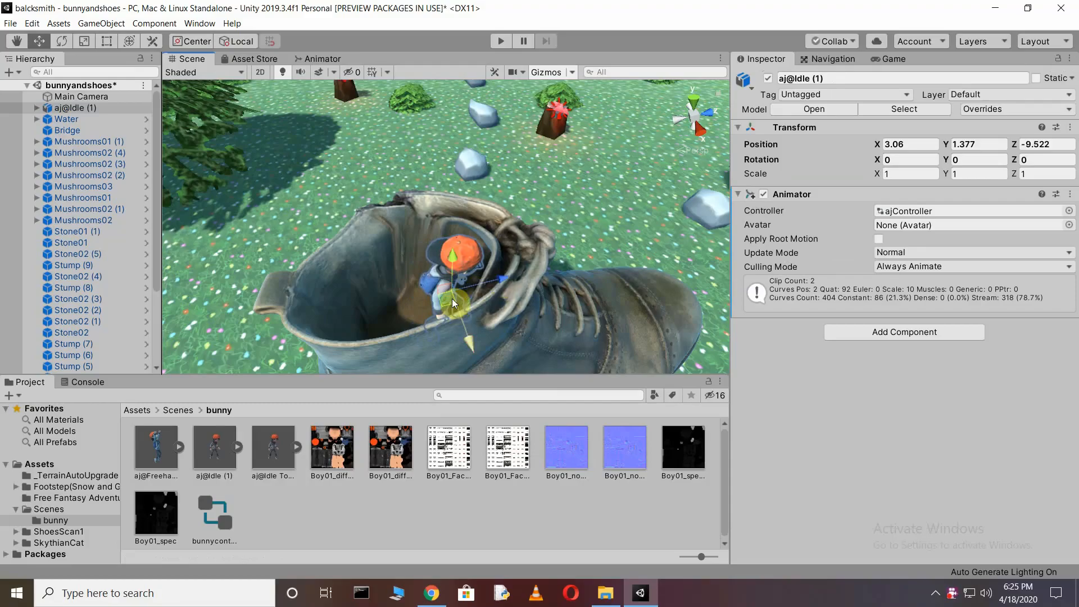
{"action": "left_click_drag", "start_coordinate": [487, 279], "coordinate": [493, 272]}
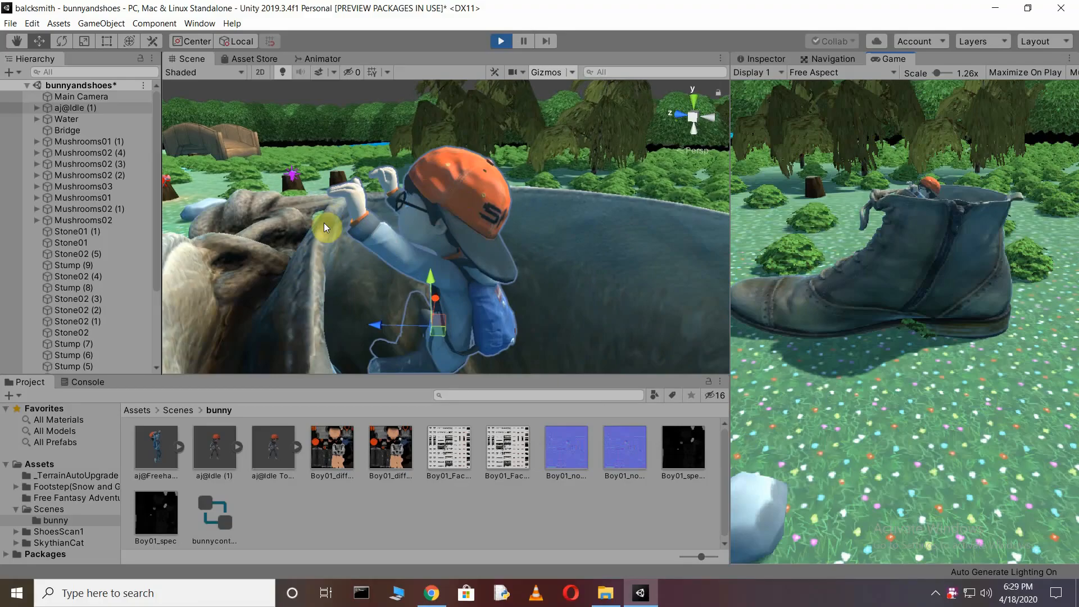
{"action": "left_click", "coordinate": [497, 41]}
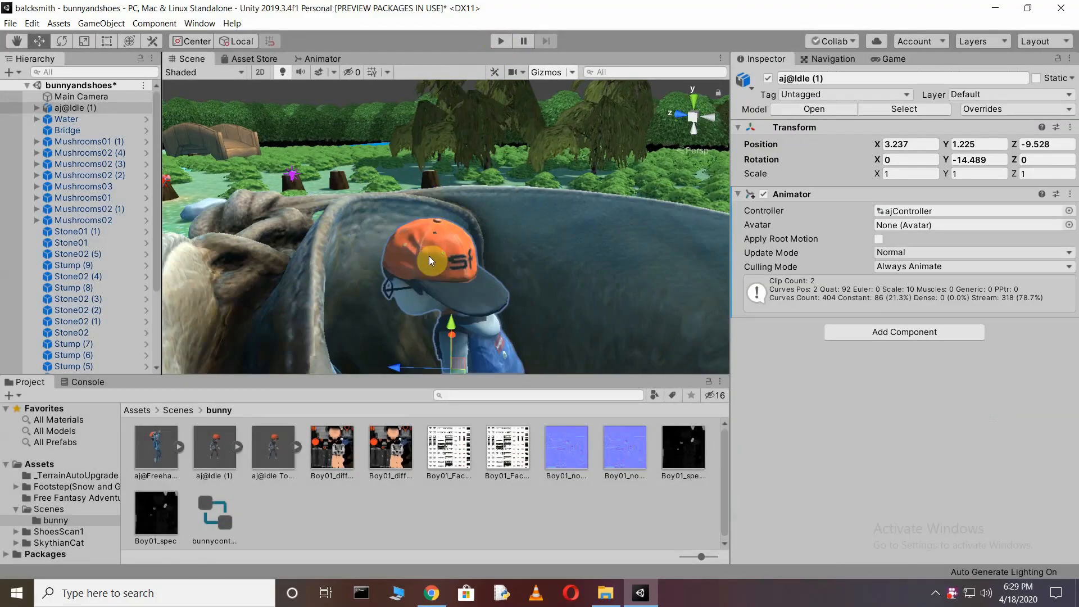
Lower the character inside the boot to about Y 1.17 and deselect it.
{"action": "scroll", "coordinate": [490, 289], "scroll_direction": "down", "scroll_amount": 5}
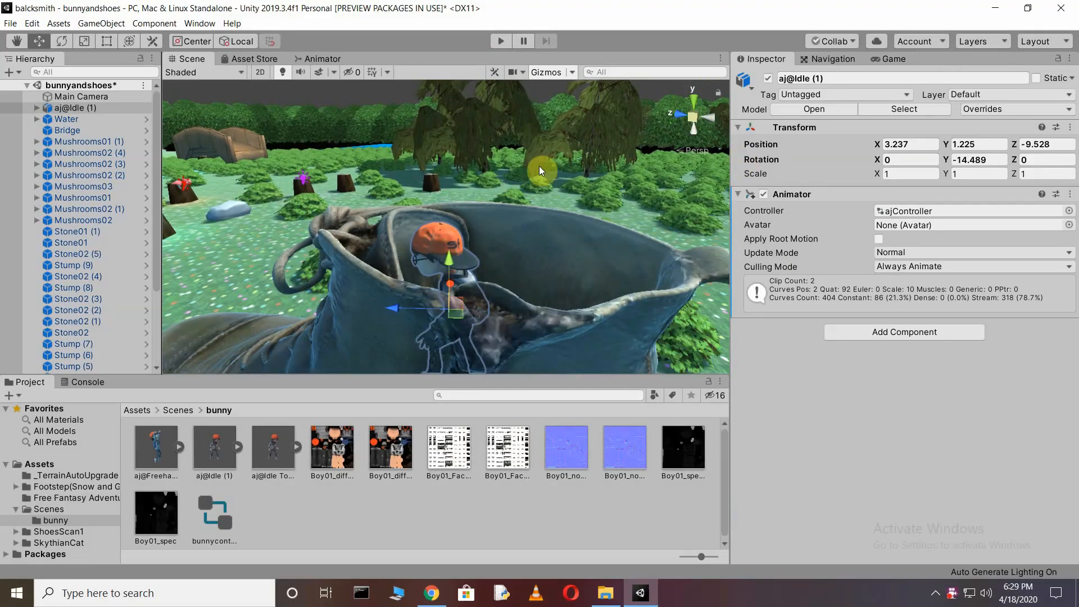
{"action": "left_click_drag", "start_coordinate": [450, 257], "coordinate": [450, 261]}
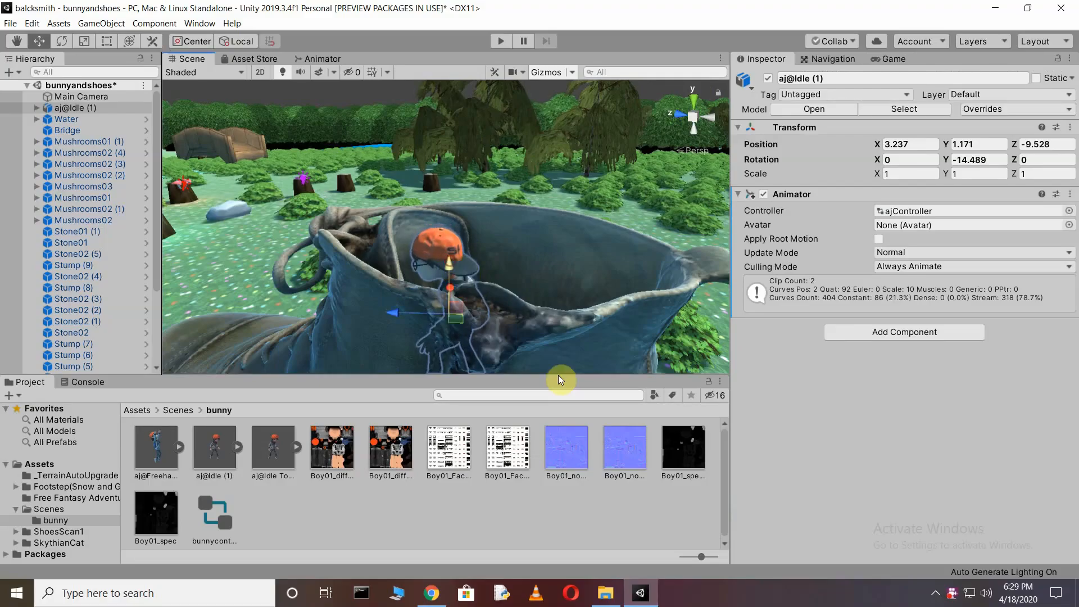
{"action": "left_click", "coordinate": [559, 503]}
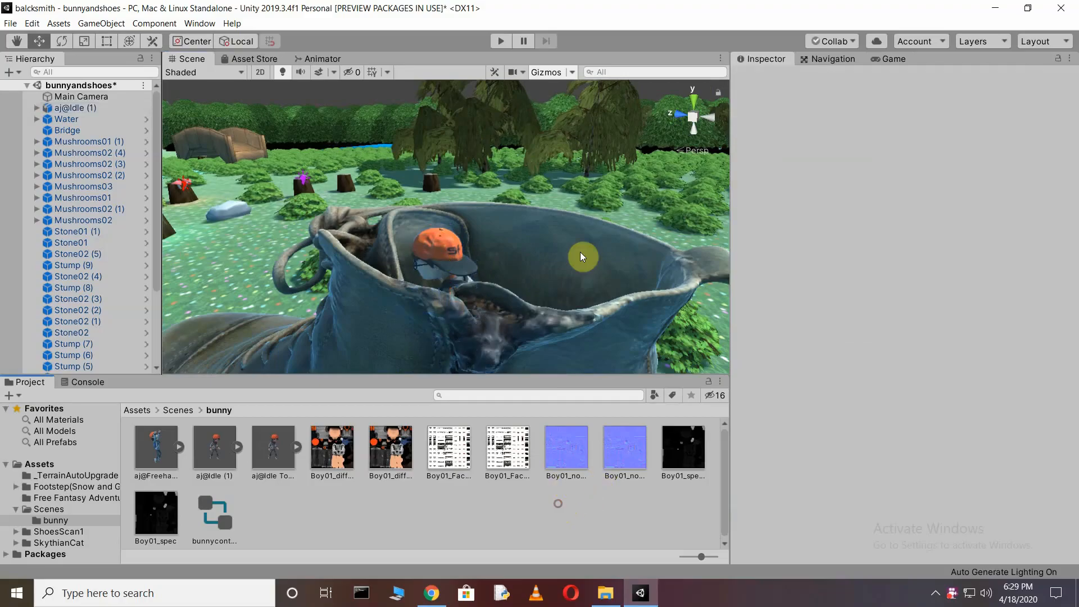
Add the aj@Freehang Climb animation to ajController as a state directly below Idle To Braced Hang.
{"action": "left_click", "coordinate": [331, 60]}
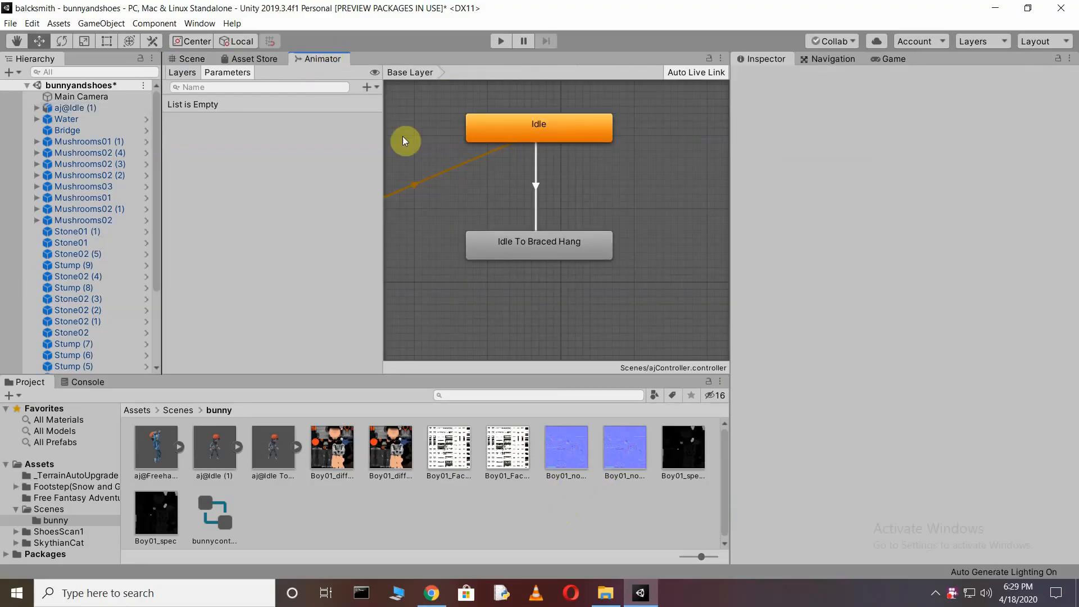
{"action": "left_click_drag", "start_coordinate": [162, 460], "coordinate": [523, 308]}
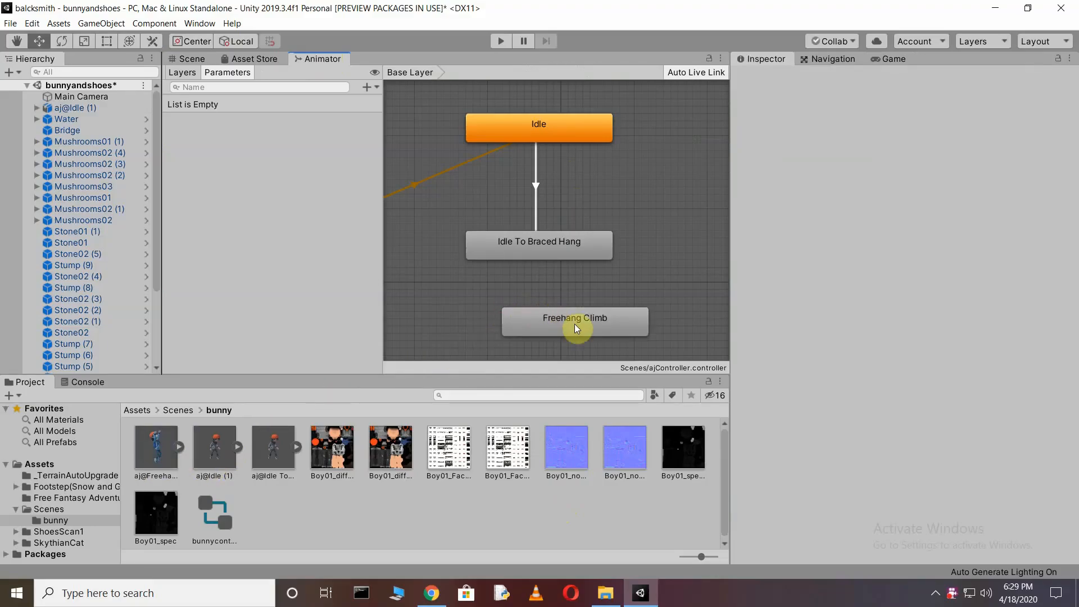
{"action": "left_click_drag", "start_coordinate": [596, 327], "coordinate": [560, 331]}
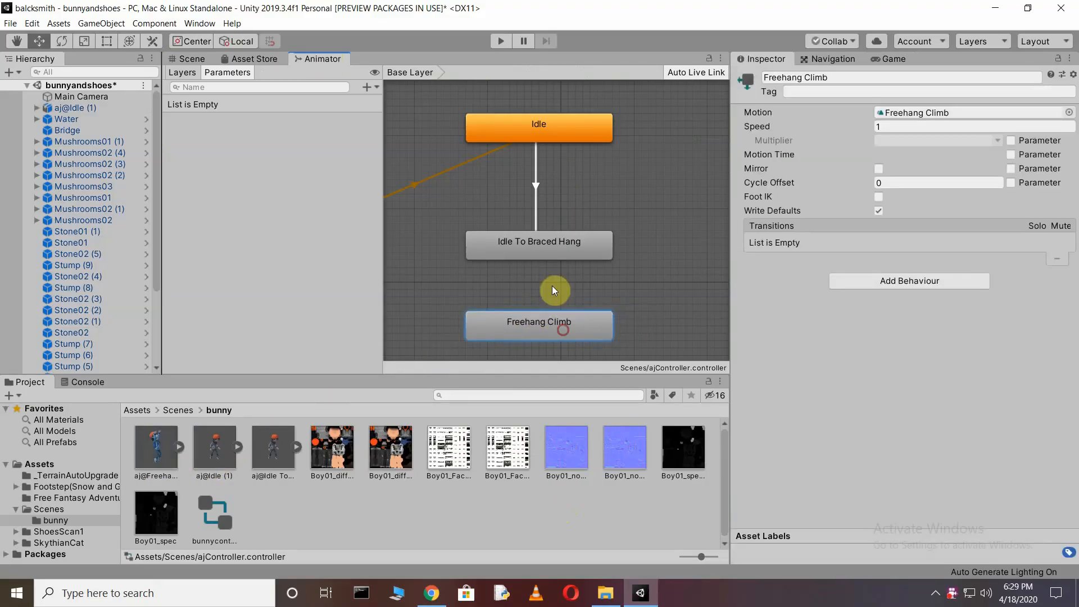
Make a transition from the Idle To Braced Hang state to the Freehang Climb state.
{"action": "right_click", "coordinate": [538, 250]}
{"action": "left_click", "coordinate": [556, 248]}
{"action": "left_click", "coordinate": [529, 327]}
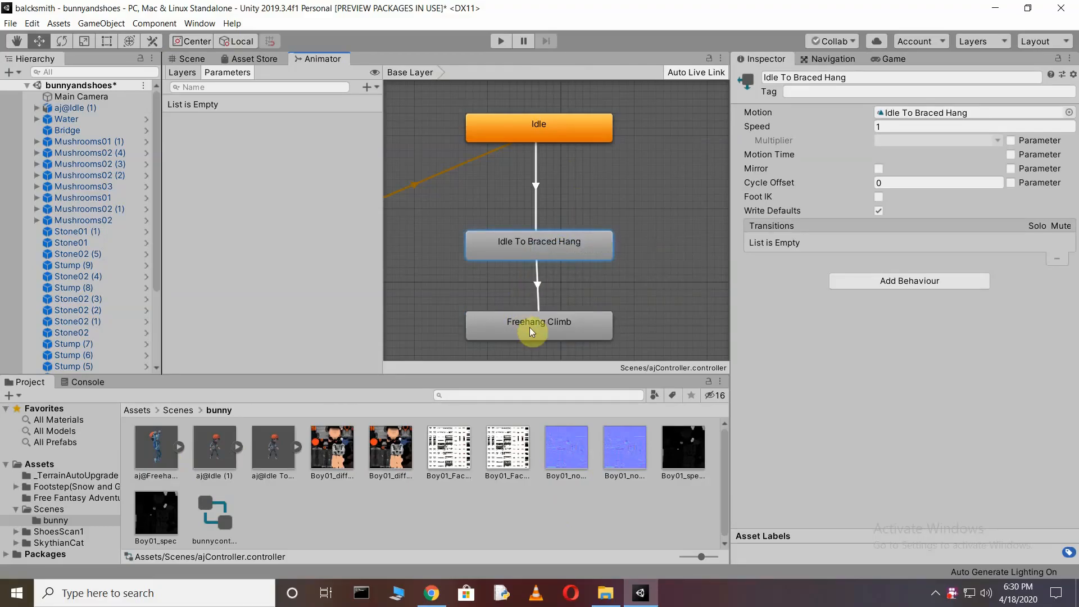
Return to the scene, run play mode, inspect where the character's feet land on the boot's rim, and stop playback.
{"action": "left_click", "coordinate": [192, 58]}
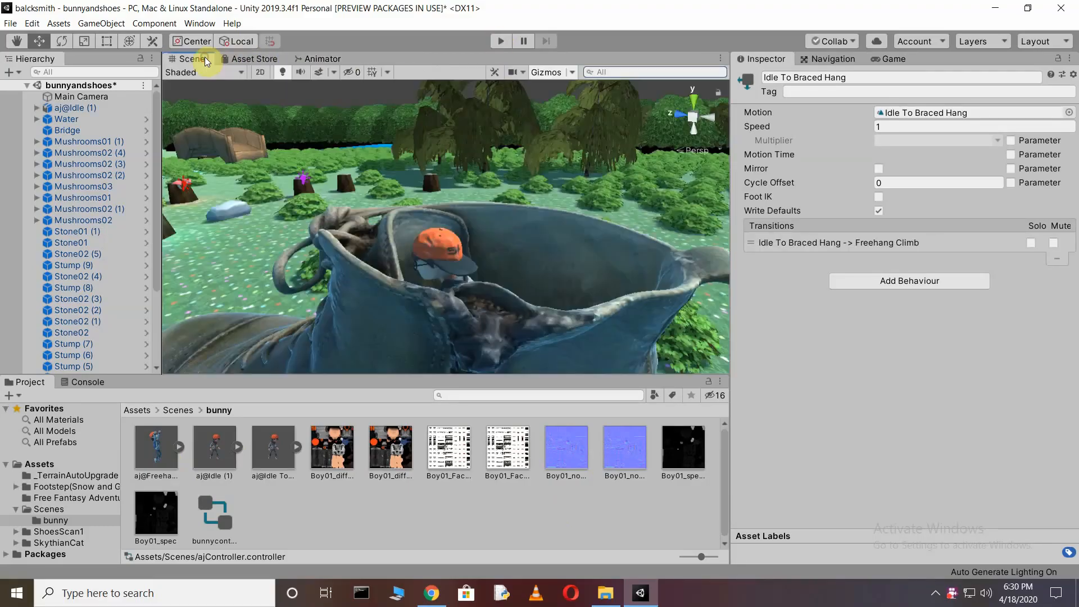
{"action": "left_click", "coordinate": [496, 42]}
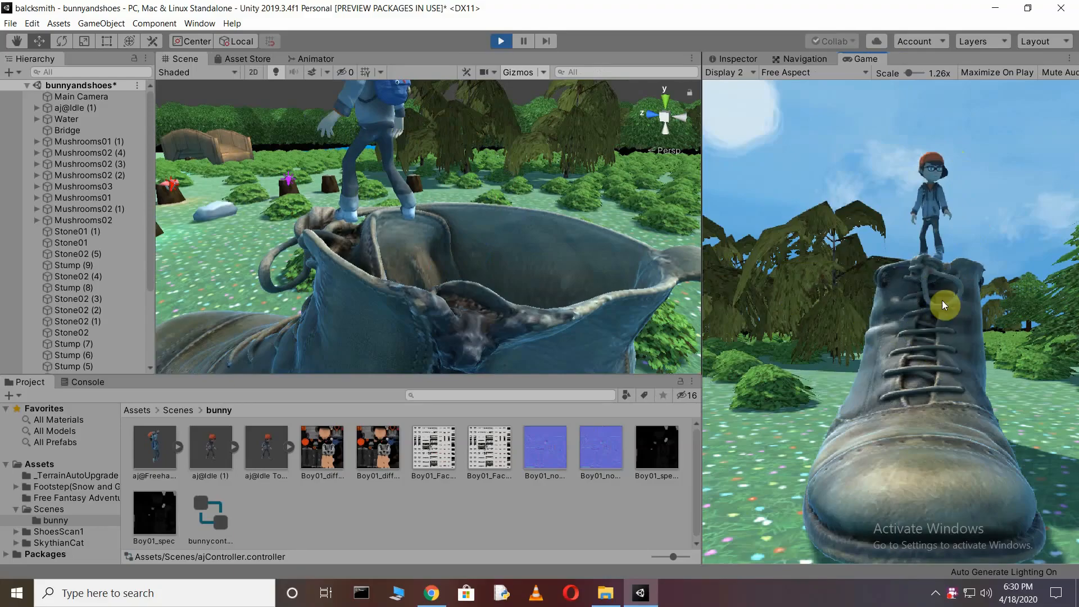
{"action": "right_click_drag", "start_coordinate": [493, 267], "coordinate": [447, 272]}
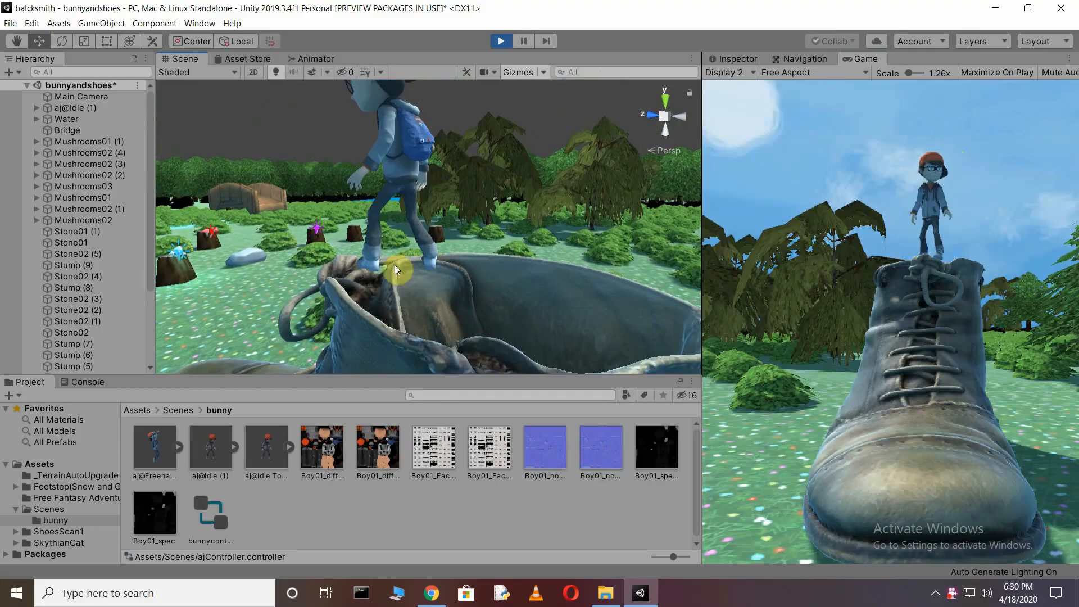
{"action": "right_click_drag", "start_coordinate": [359, 275], "coordinate": [392, 298]}
{"action": "key", "text": "w"}
{"action": "right_click_drag", "start_coordinate": [475, 187], "coordinate": [447, 317]}
{"action": "key", "text": "ctrl+p"}
Nudge the character to about X 3.26, Z -9.61, tilt it to an X rotation of about 9.9, and test in play mode.
{"action": "left_click_drag", "start_coordinate": [434, 316], "coordinate": [446, 315]}
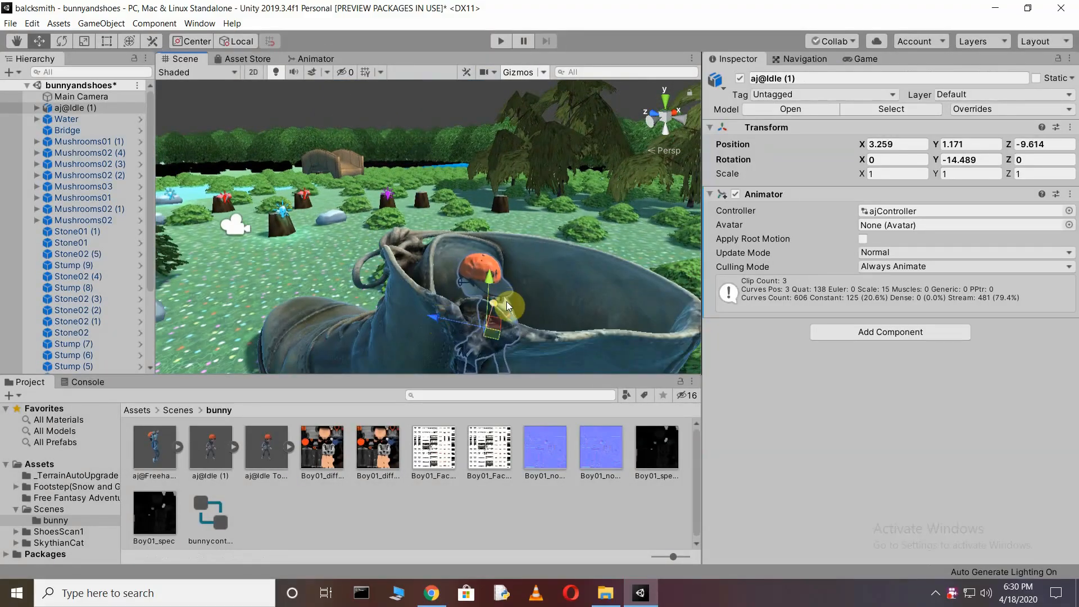
{"action": "left_click", "coordinate": [62, 47]}
{"action": "left_click_drag", "start_coordinate": [528, 300], "coordinate": [514, 285]}
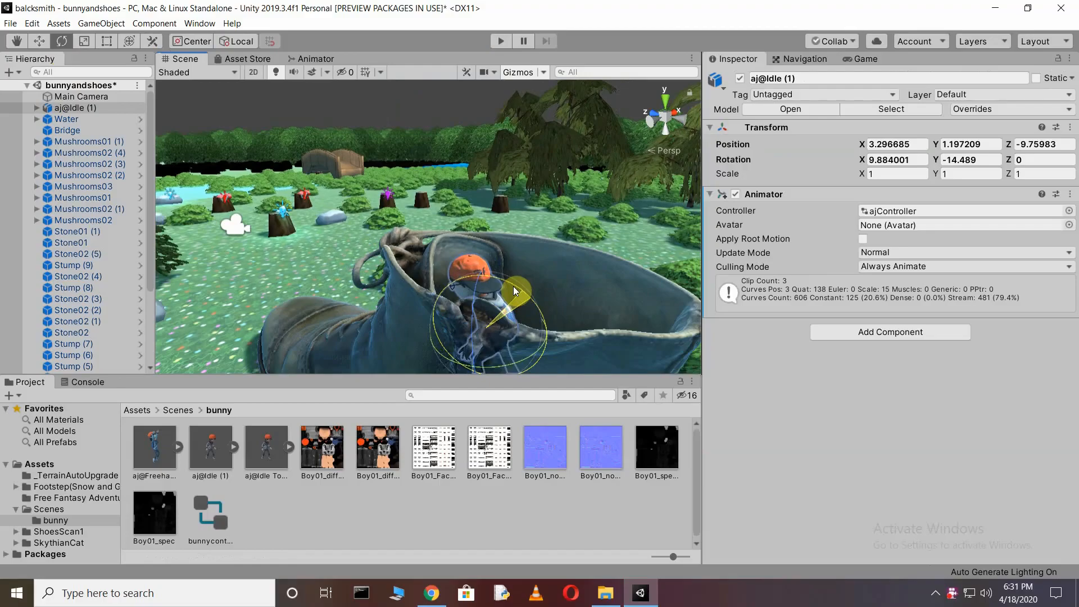
{"action": "left_click", "coordinate": [451, 518]}
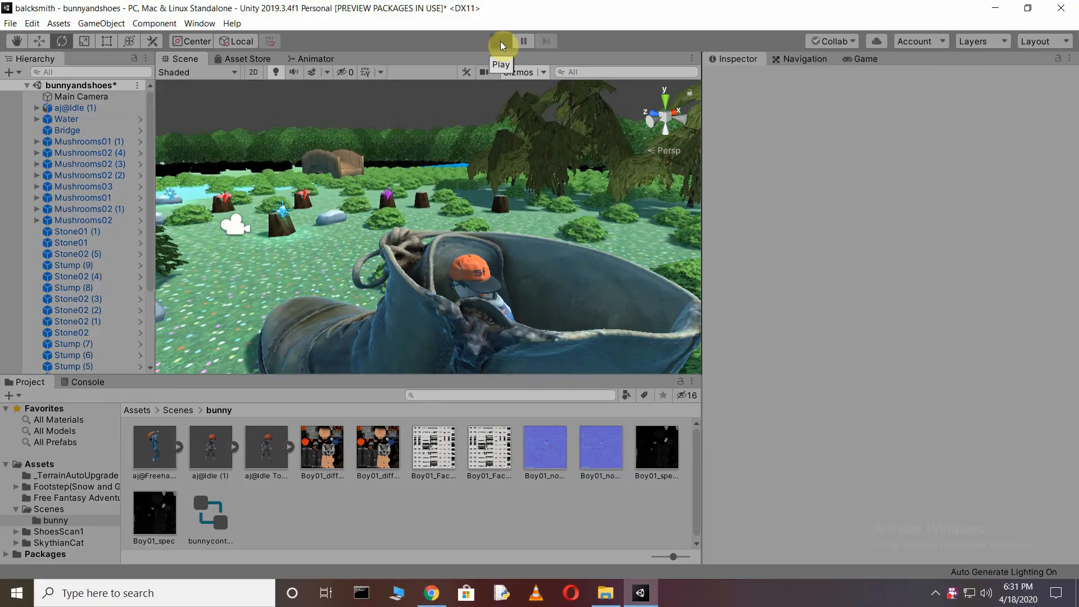
{"action": "left_click", "coordinate": [501, 41]}
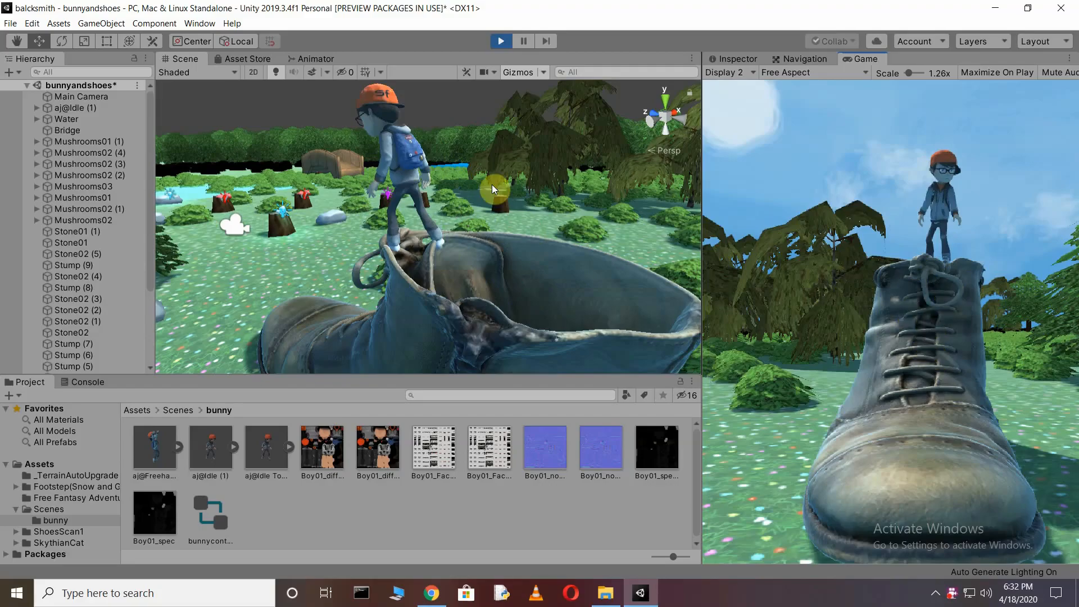
Check the climbed-out character in the running scene from Display 3, stop playback, and clear the selection.
{"action": "scroll", "coordinate": [485, 181], "scroll_direction": "down", "scroll_amount": 5}
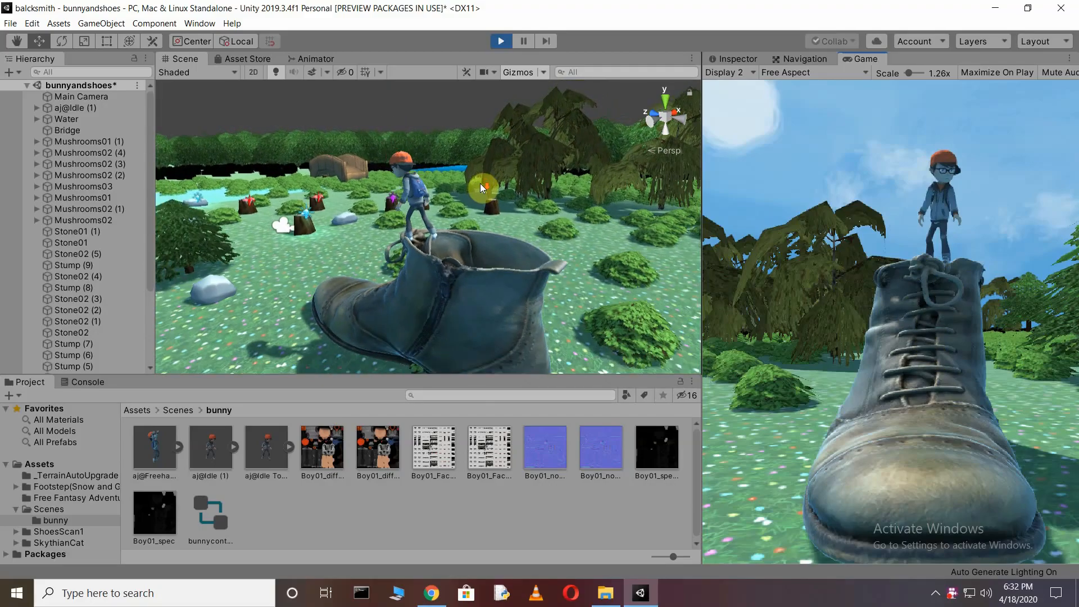
{"action": "left_click", "coordinate": [751, 76]}
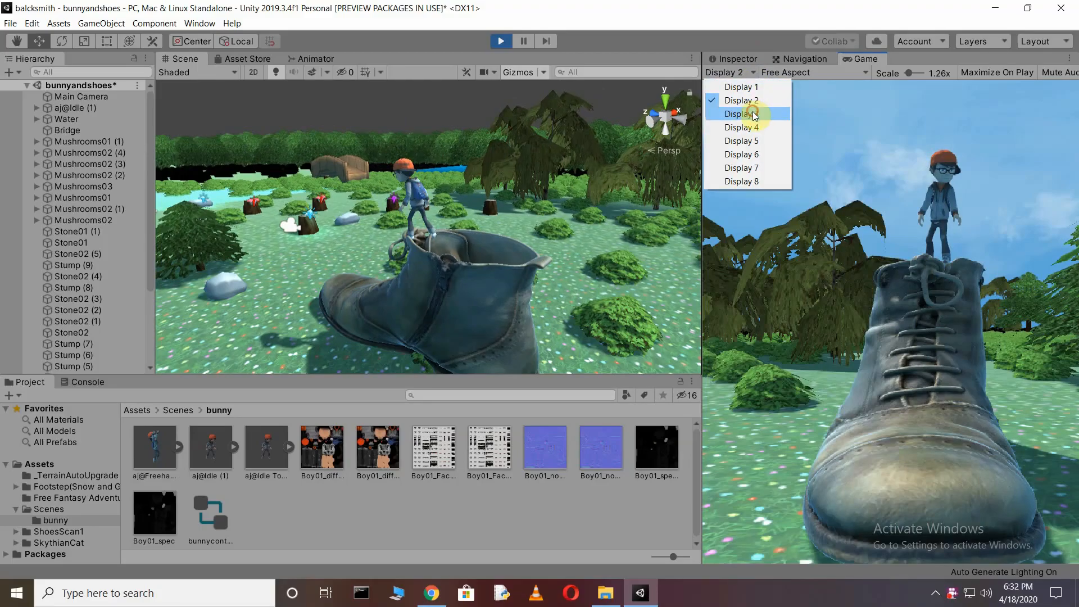
{"action": "left_click", "coordinate": [751, 111]}
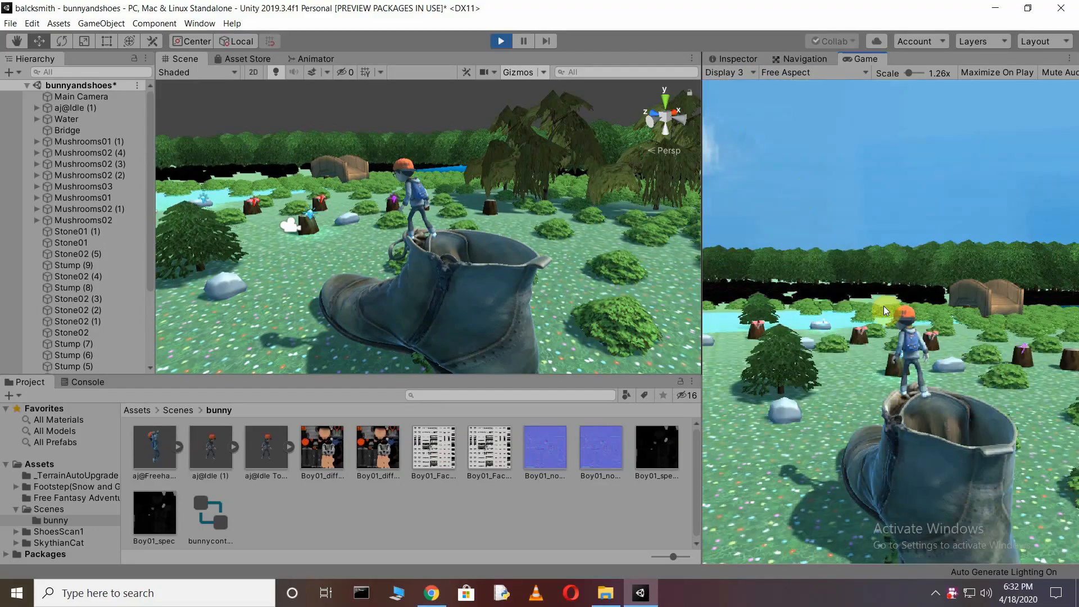
{"action": "key", "text": "ctrl+p"}
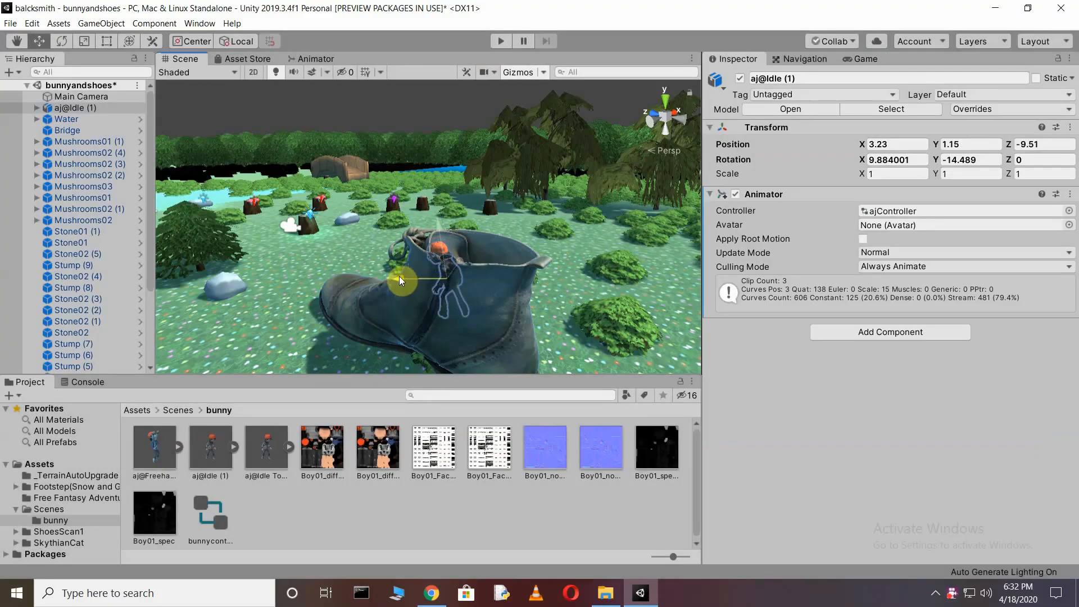
{"action": "left_click", "coordinate": [518, 512]}
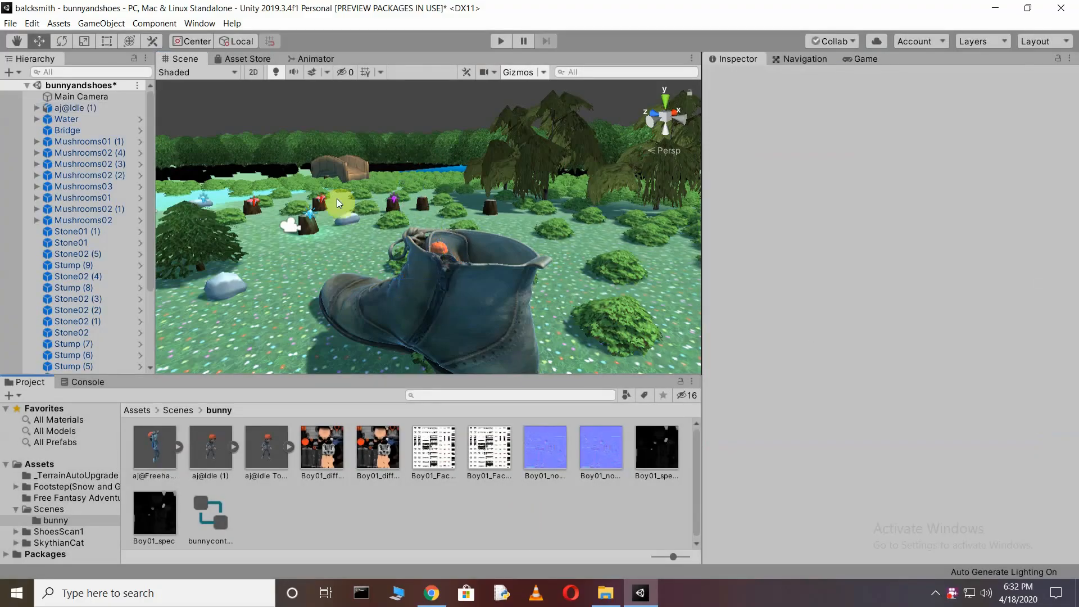
Replay the scene, finishing with a maximized game view, and examine the character on the boot from Display 1 and Display 3.
{"action": "left_click", "coordinate": [503, 40]}
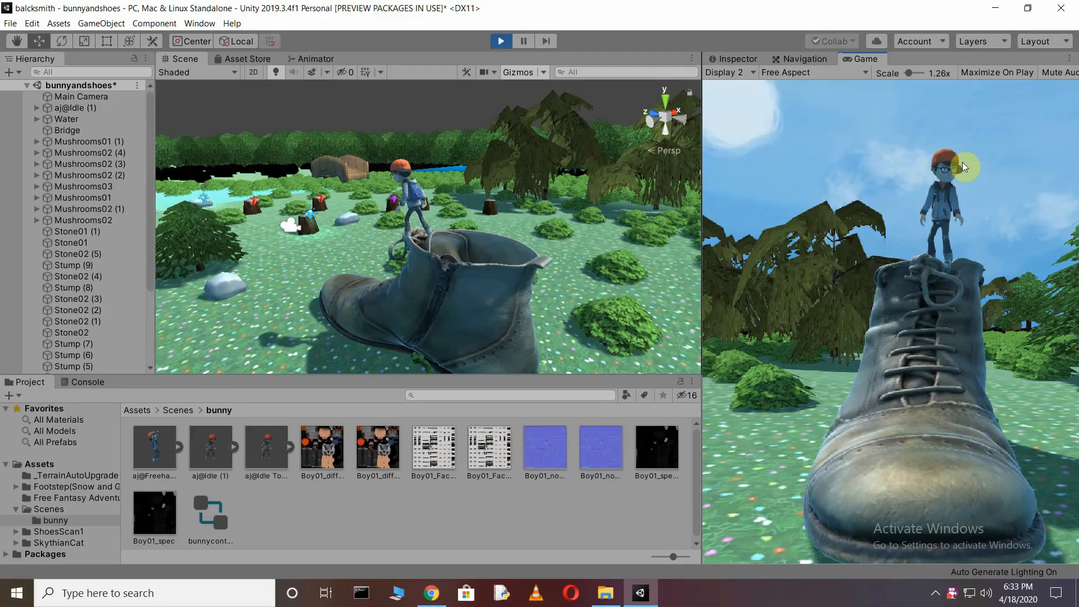
{"action": "left_click", "coordinate": [502, 41]}
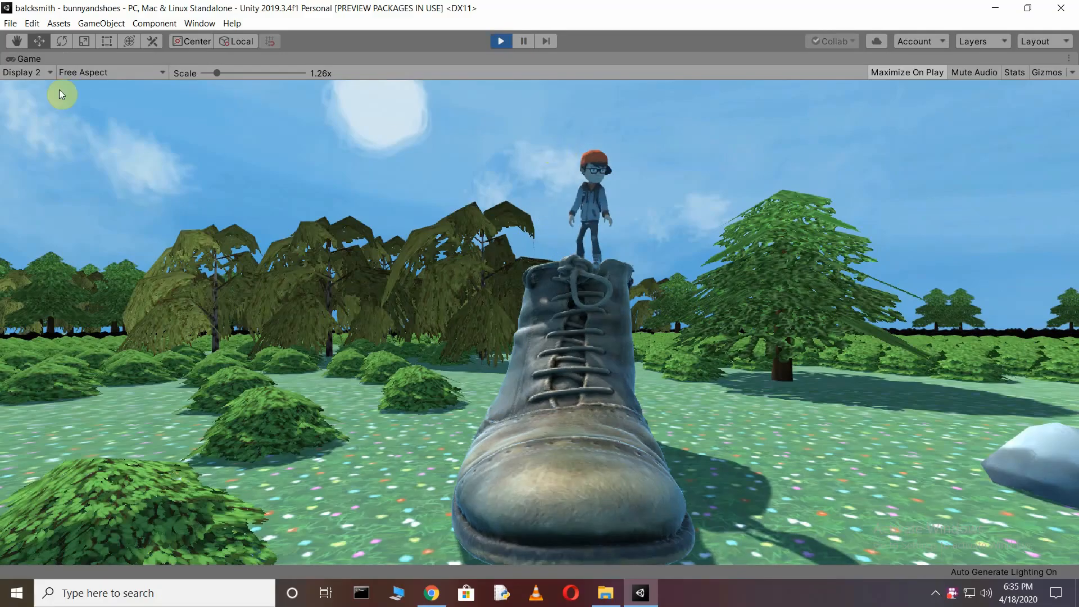
{"action": "left_click", "coordinate": [51, 73]}
{"action": "left_click", "coordinate": [44, 85]}
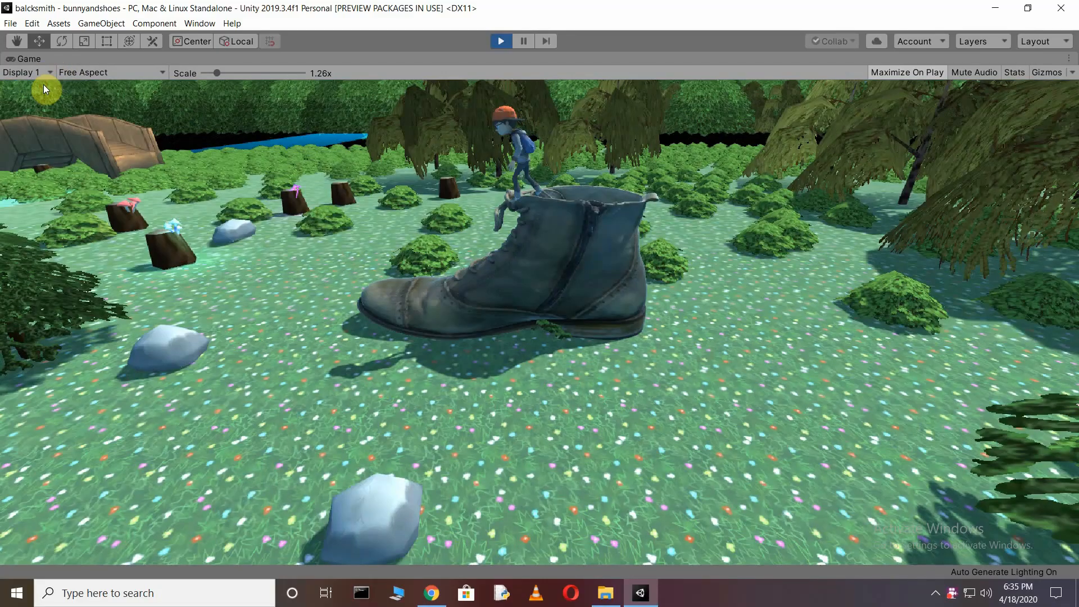
{"action": "left_click", "coordinate": [42, 72]}
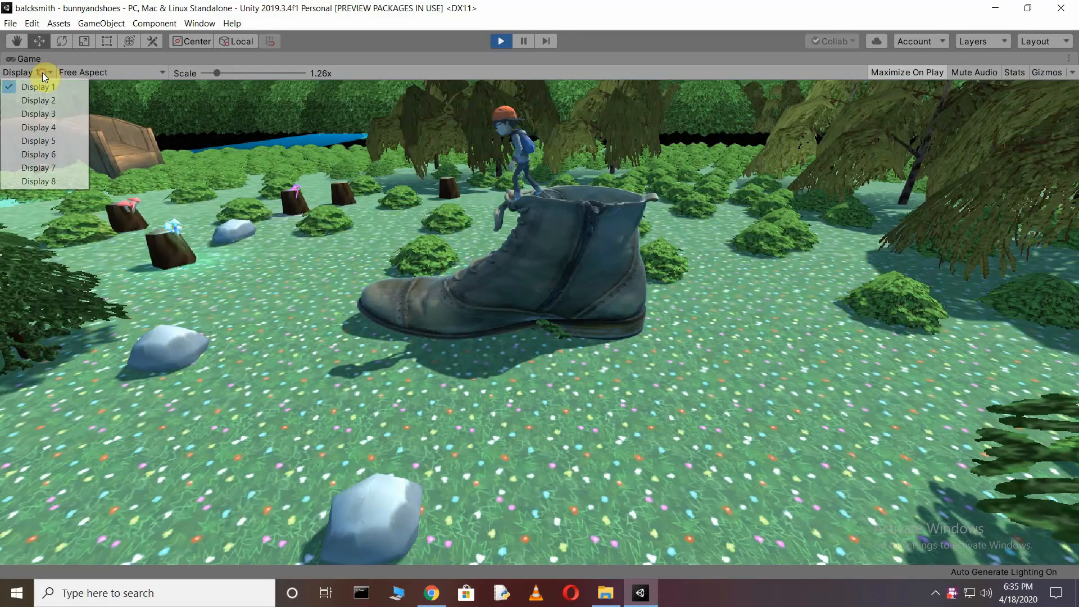
{"action": "left_click", "coordinate": [53, 116]}
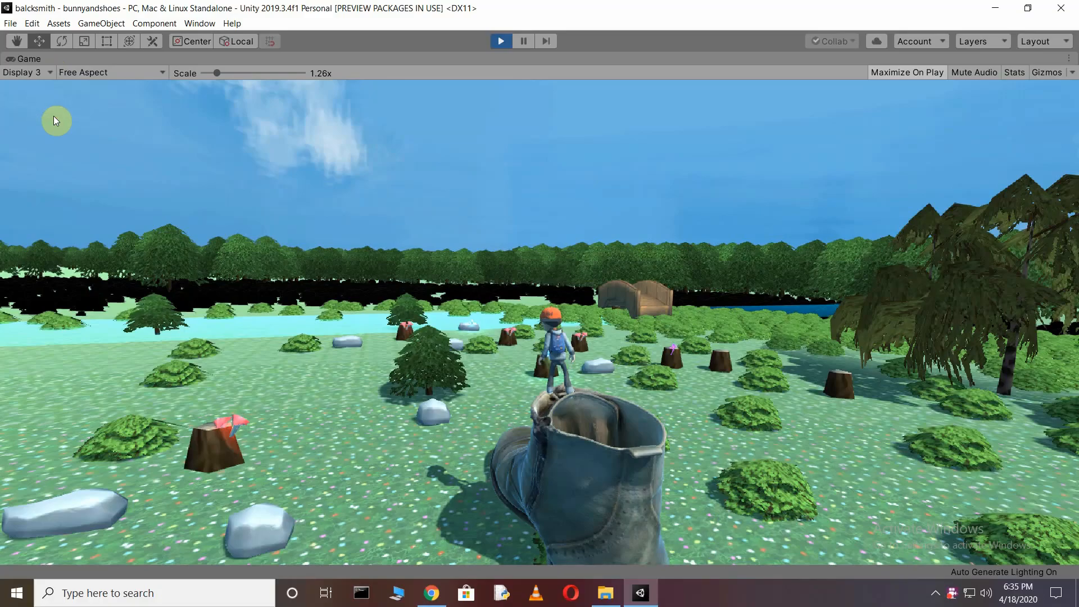